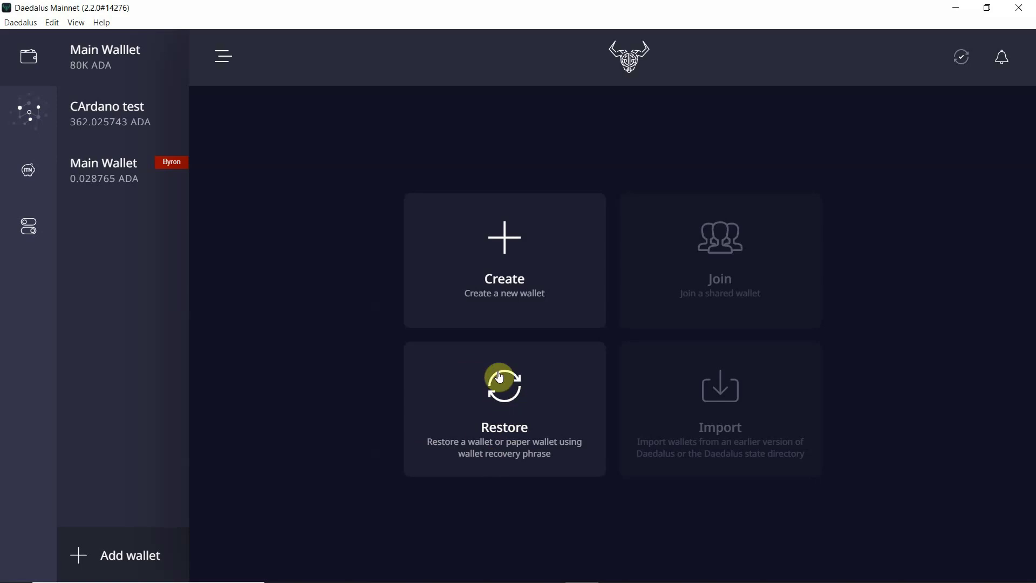
left_click(479, 413)
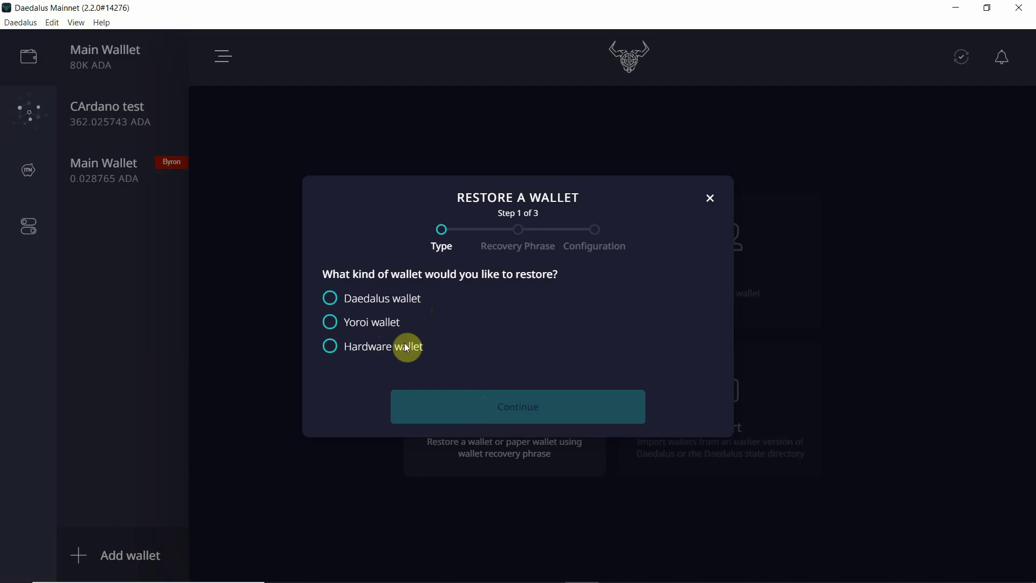
left_click(362, 352)
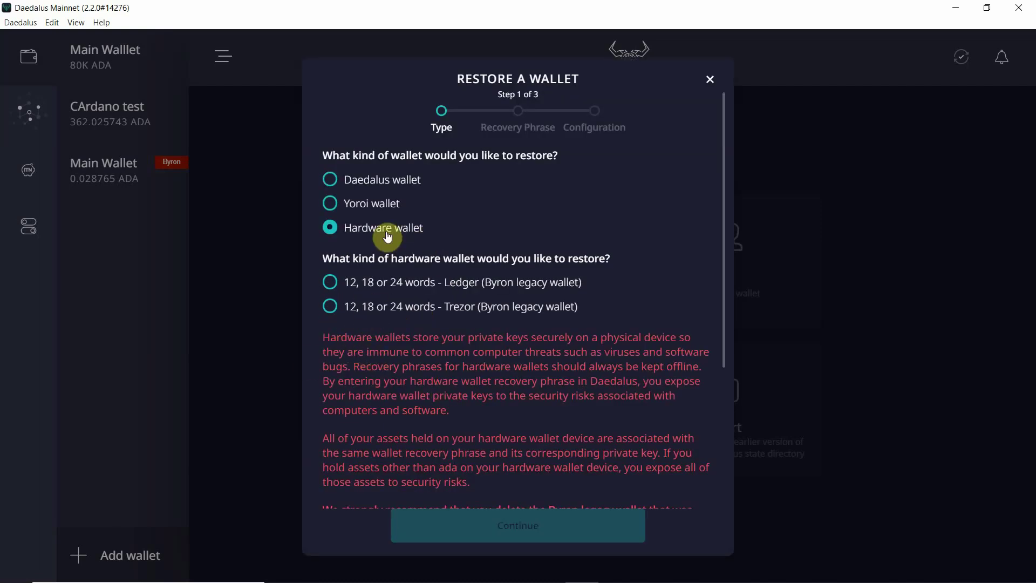
left_click(377, 204)
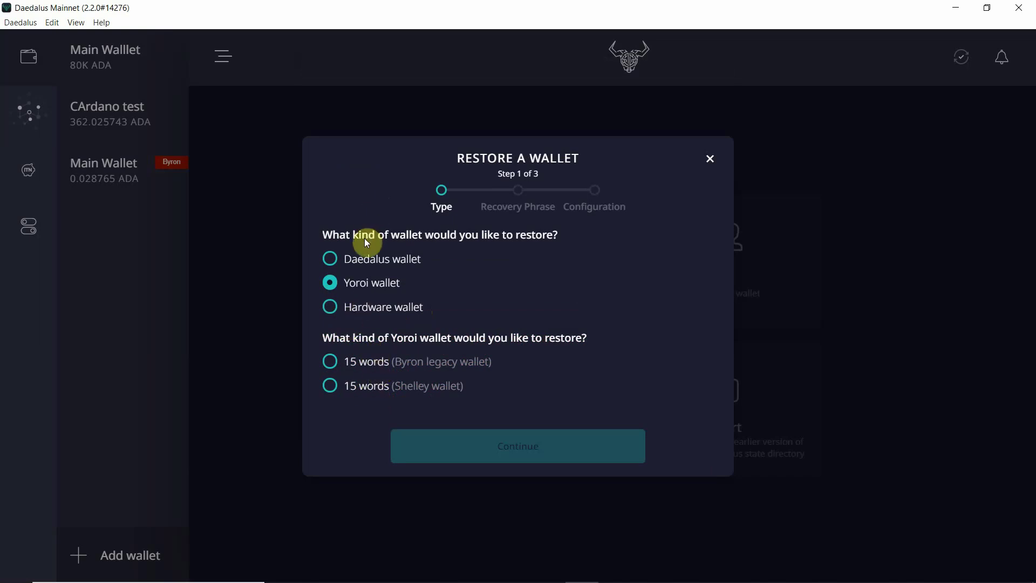
left_click(362, 265)
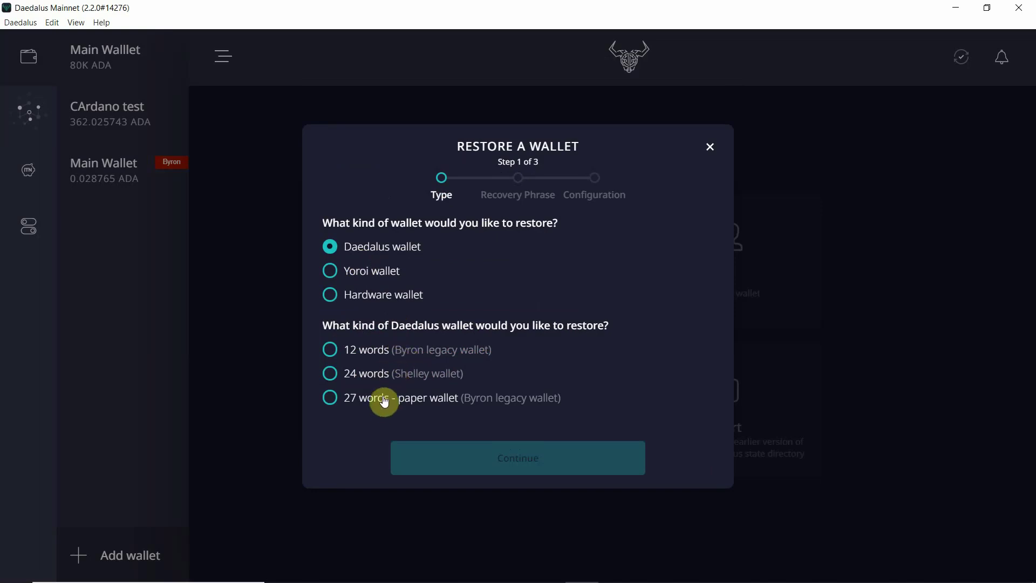
left_click(372, 294)
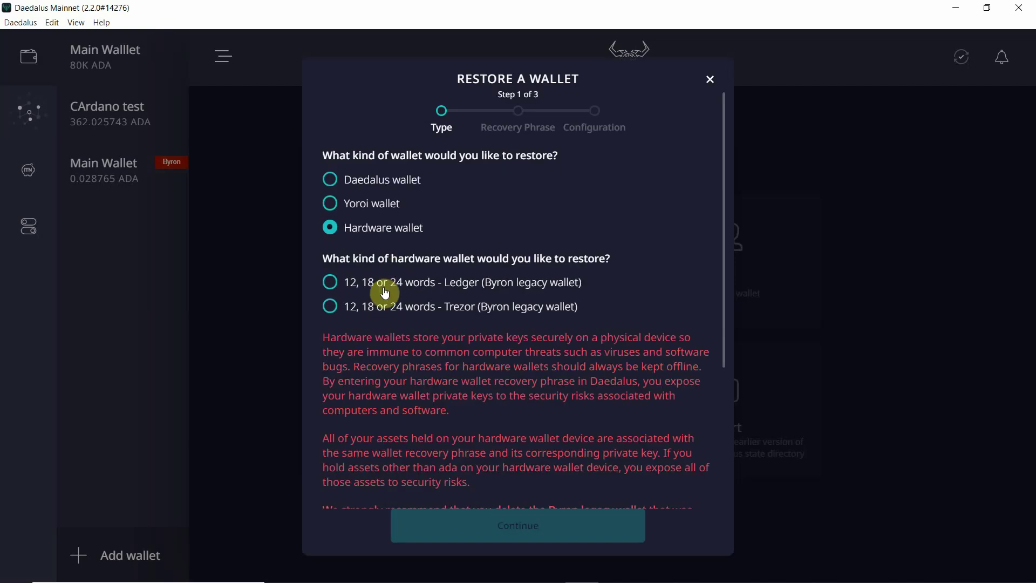
left_click(701, 80)
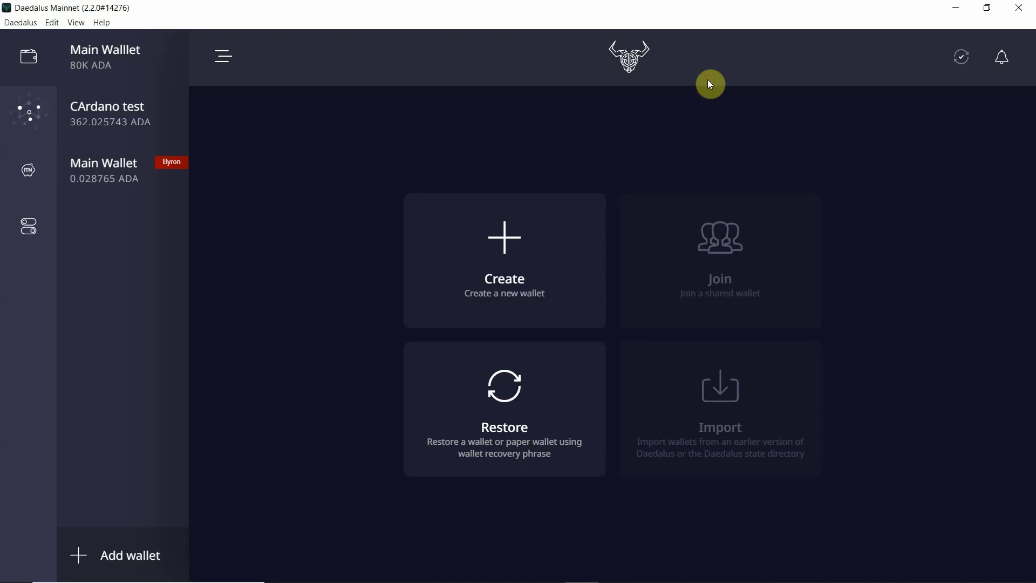
Start a new wallet named 'test wallet' and enter its spending password twice
left_click(485, 284)
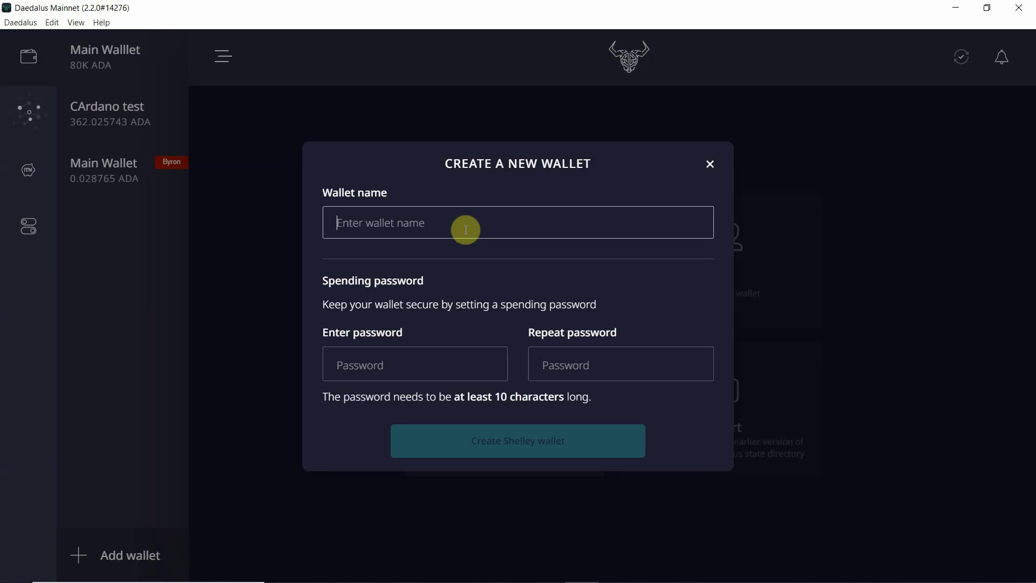
type("test")
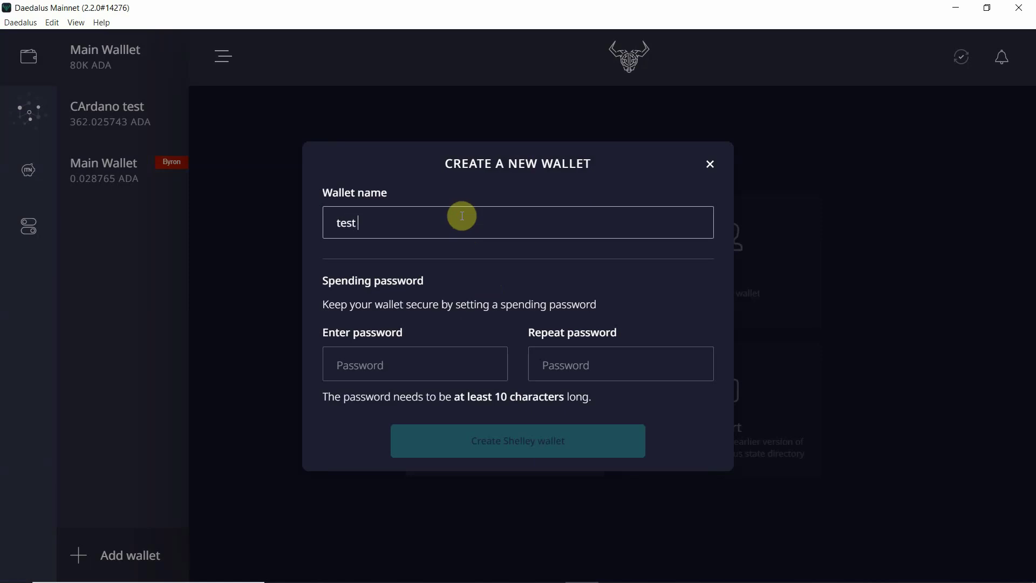
type(" wallet")
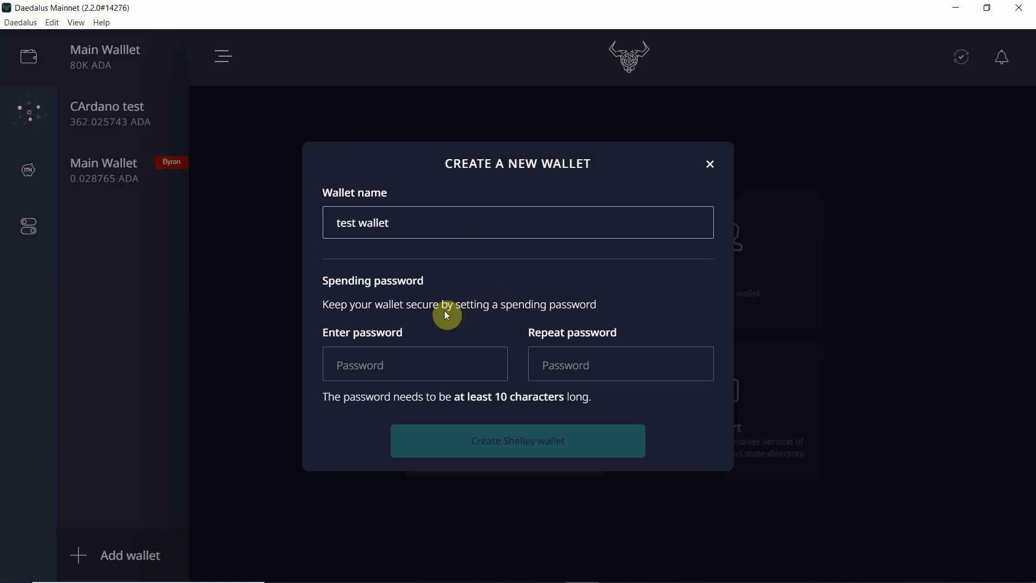
left_click(429, 366)
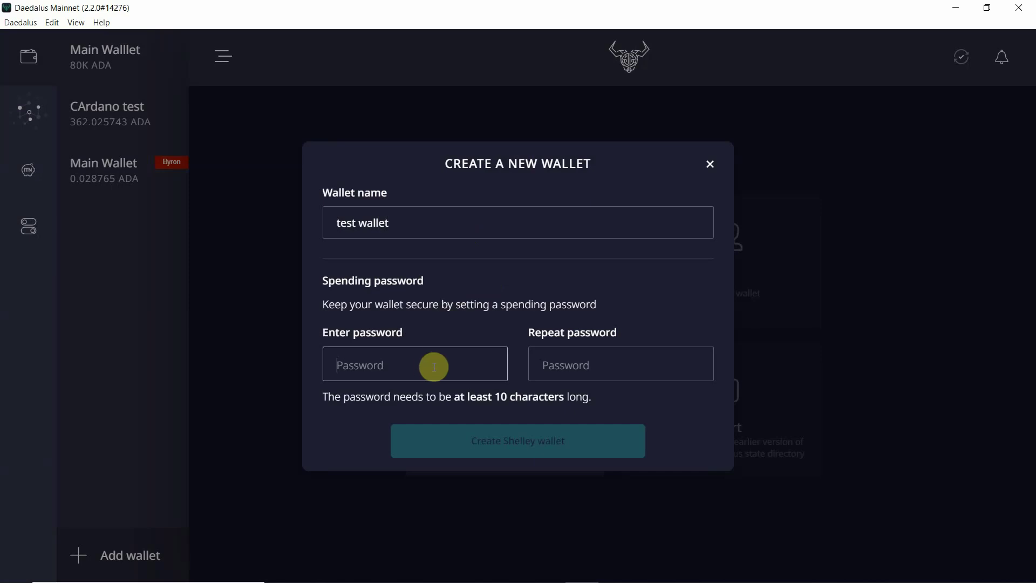
key("ctrl+v")
key("Tab")
key("ctrl+v")
left_click(554, 442)
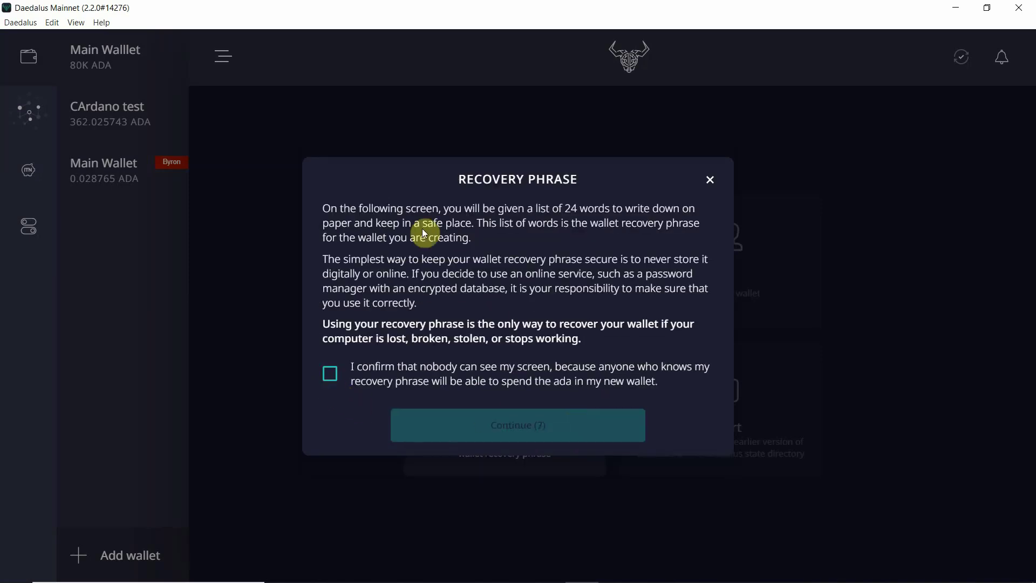
Confirm privacy, reveal the 24-word recovery phrase, and confirm it has been written down
left_click(331, 382)
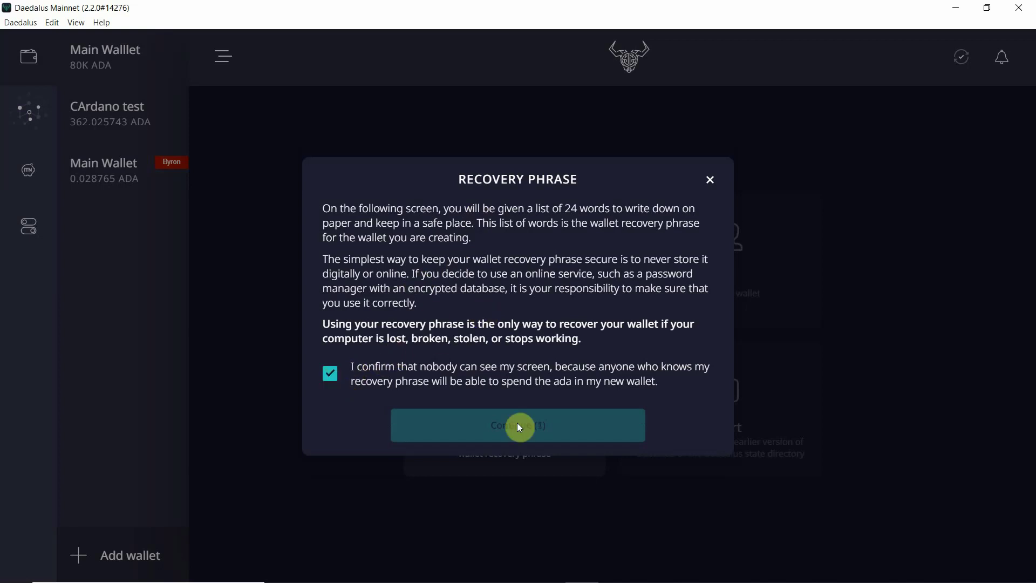
left_click(518, 428)
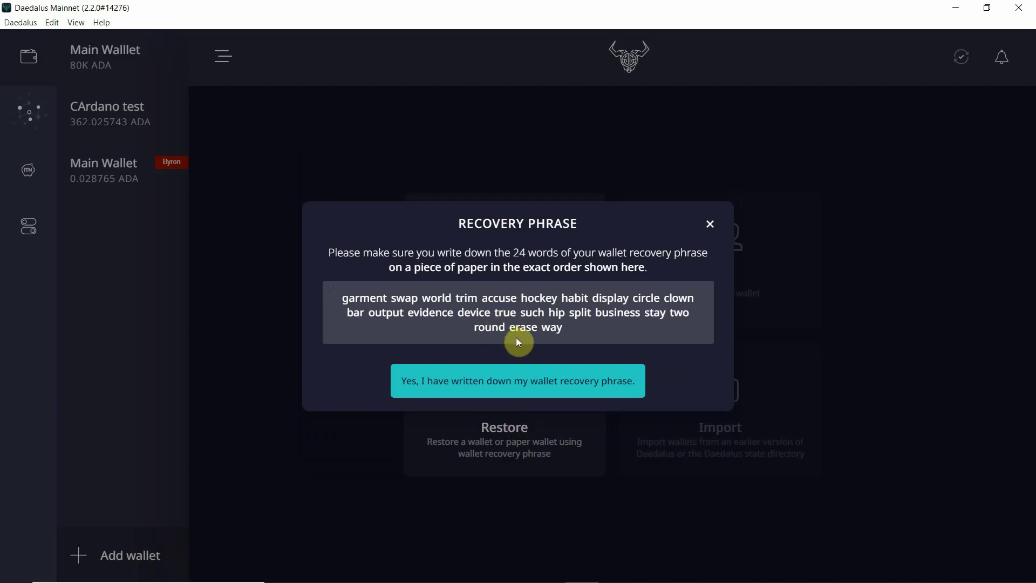
left_click(505, 394)
Verify the recovery phrase, accept both acknowledgements, and finish creating the 0 ADA test wallet
left_click(501, 384)
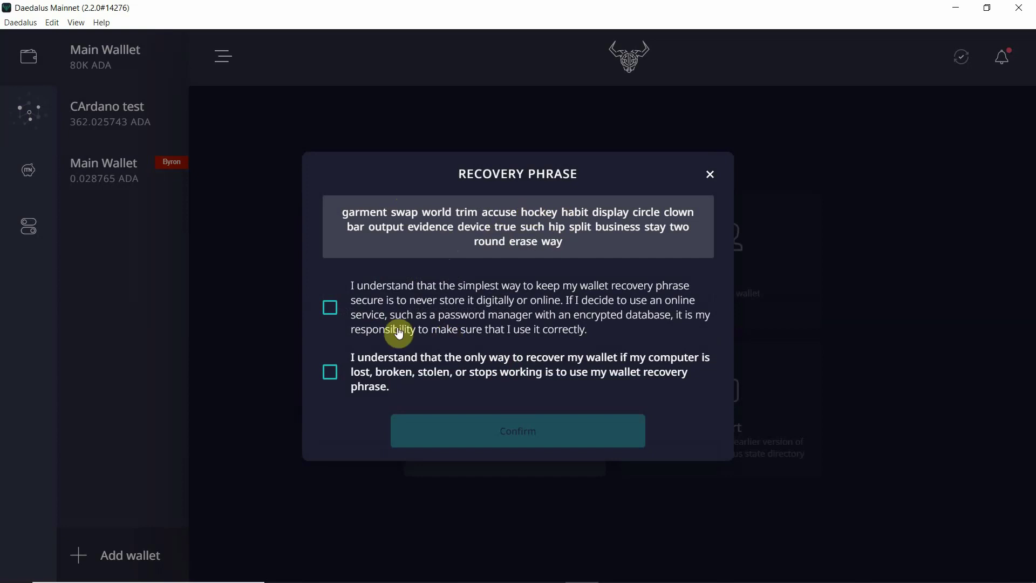
left_click(330, 308)
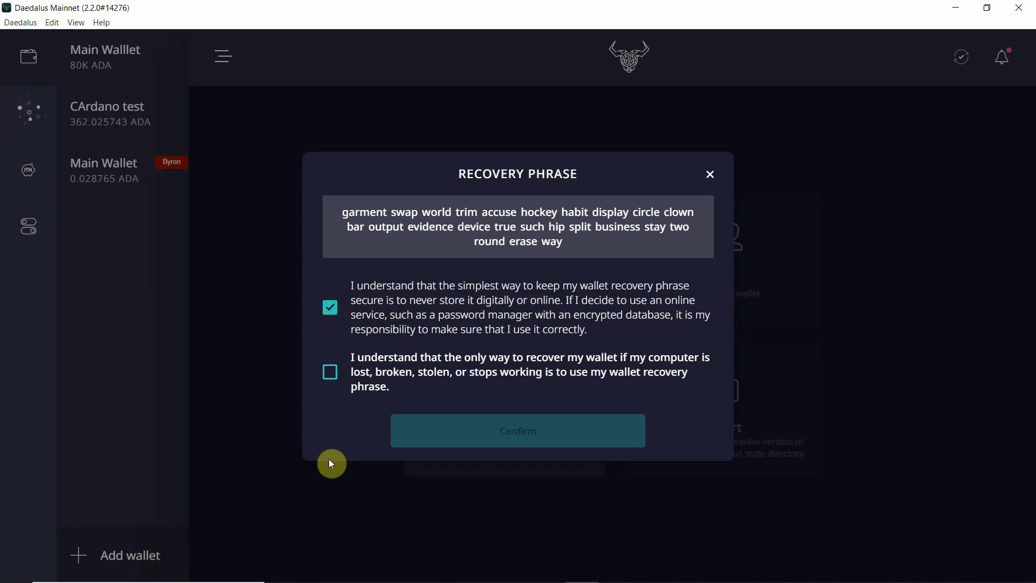
left_click(329, 373)
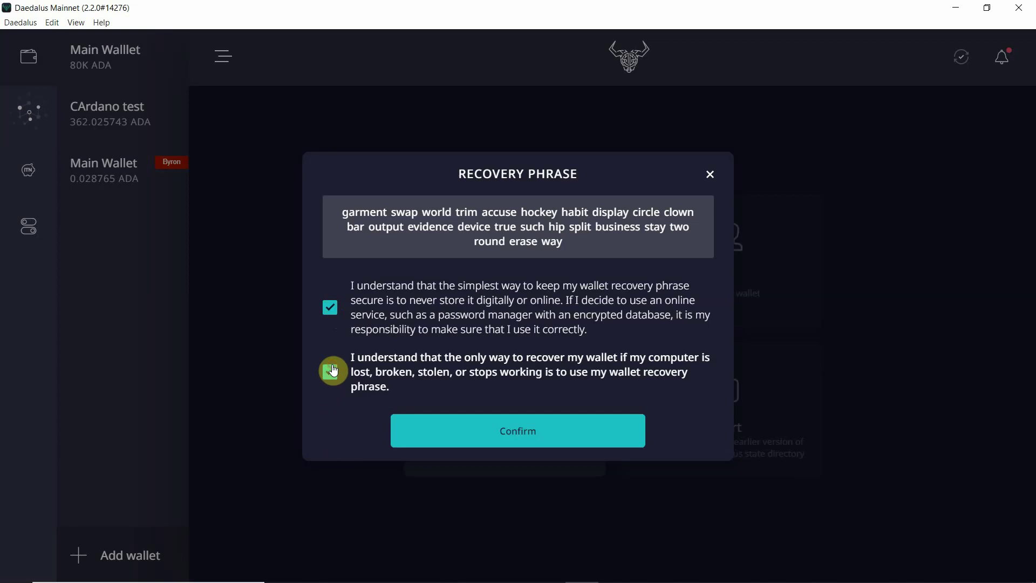
left_click(540, 432)
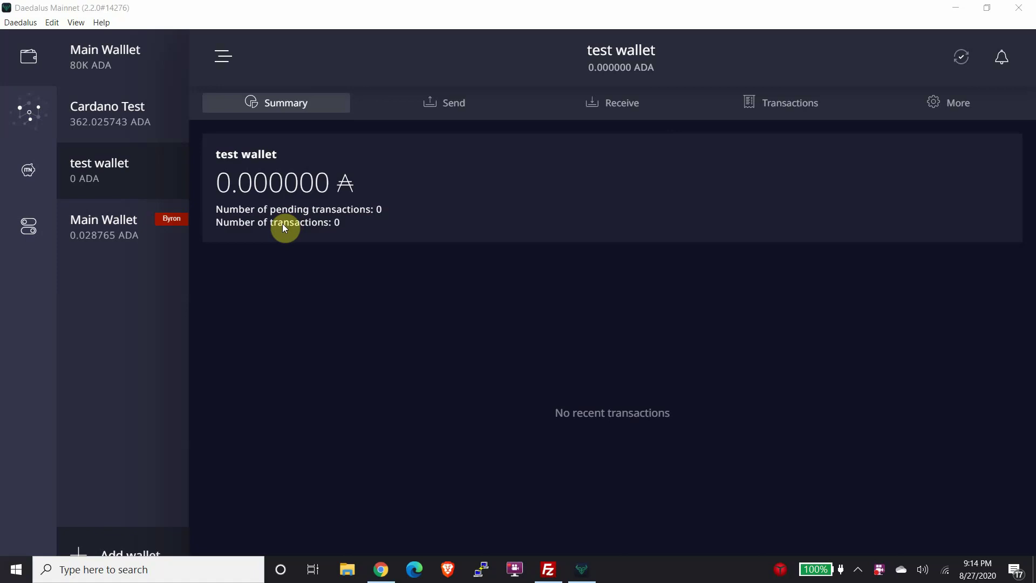
Look over the Send form's receiver and amount fields, then view the wallet's receiving addresses
left_click(419, 106)
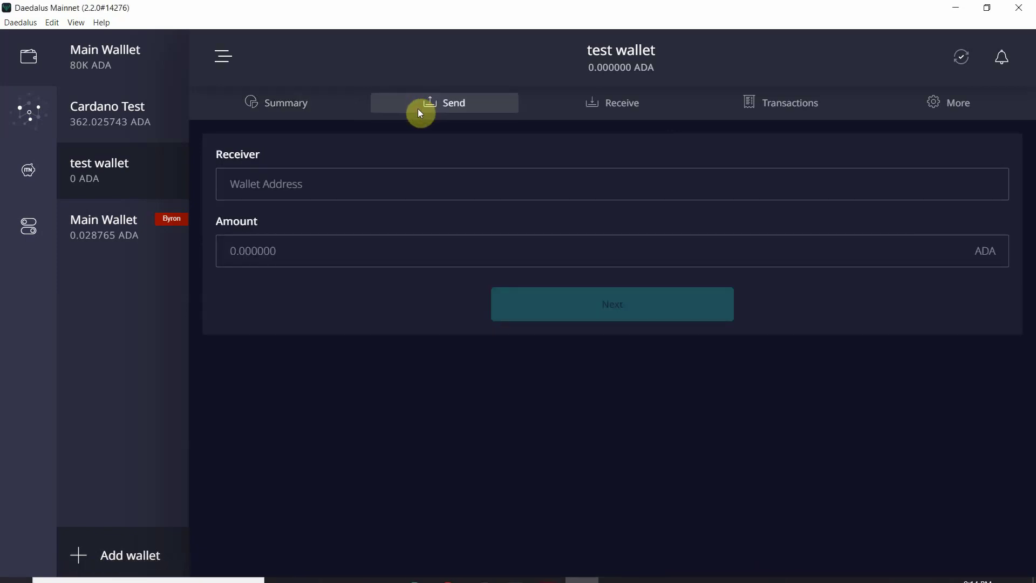
left_click(404, 195)
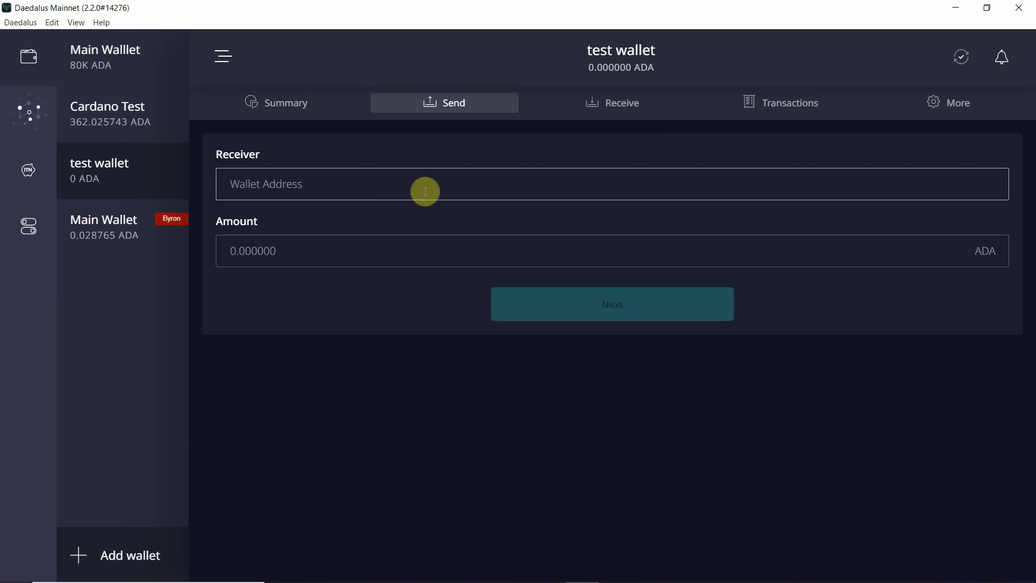
left_click(404, 255)
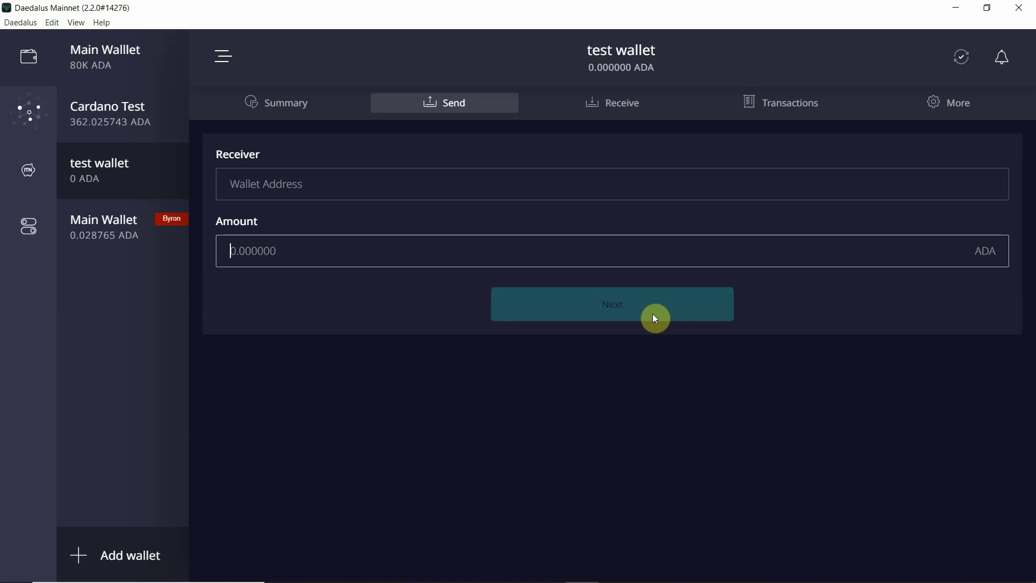
left_click(607, 101)
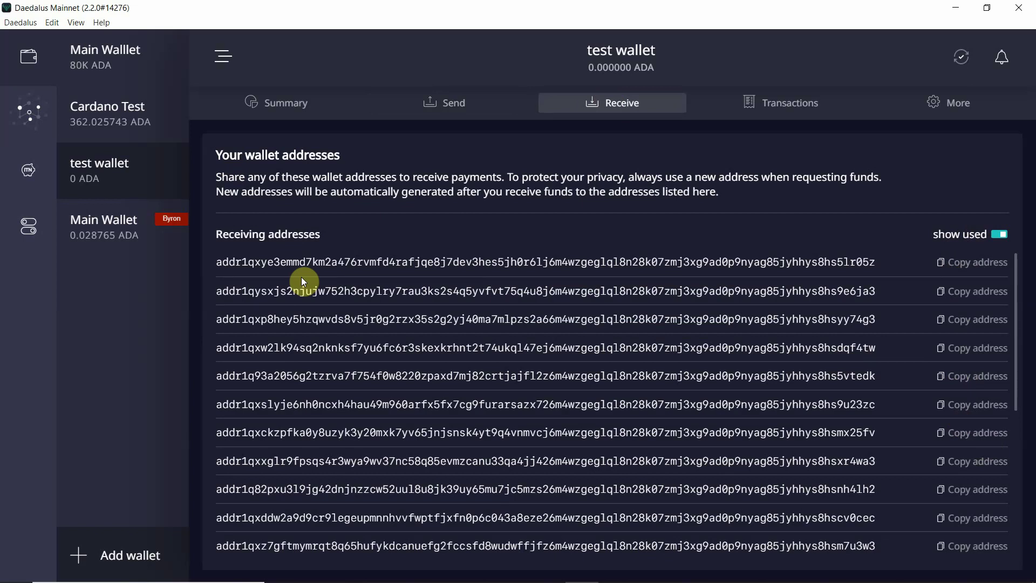
Show the test wallet's empty transaction history and open its More options list
left_click(789, 101)
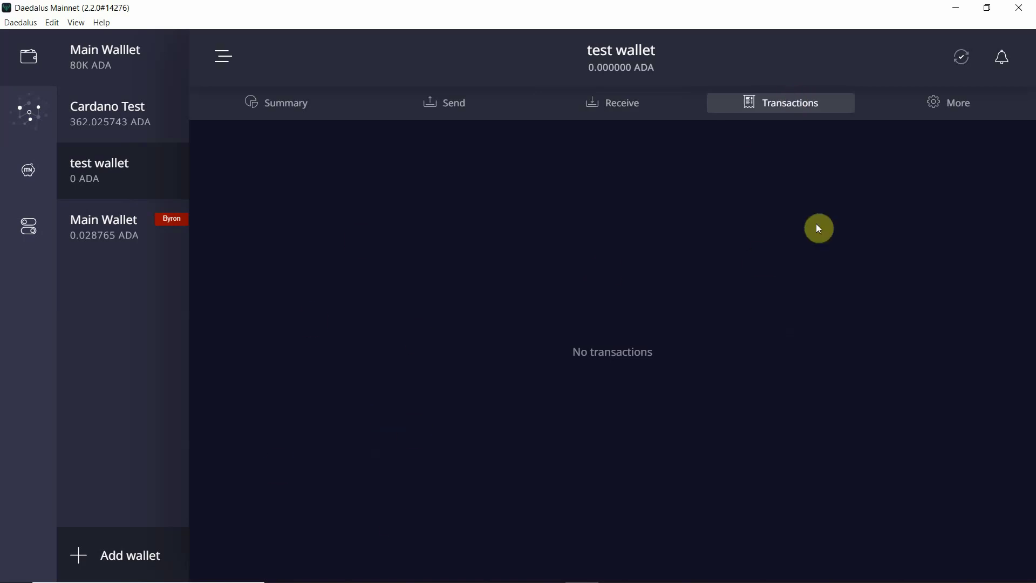
left_click(942, 120)
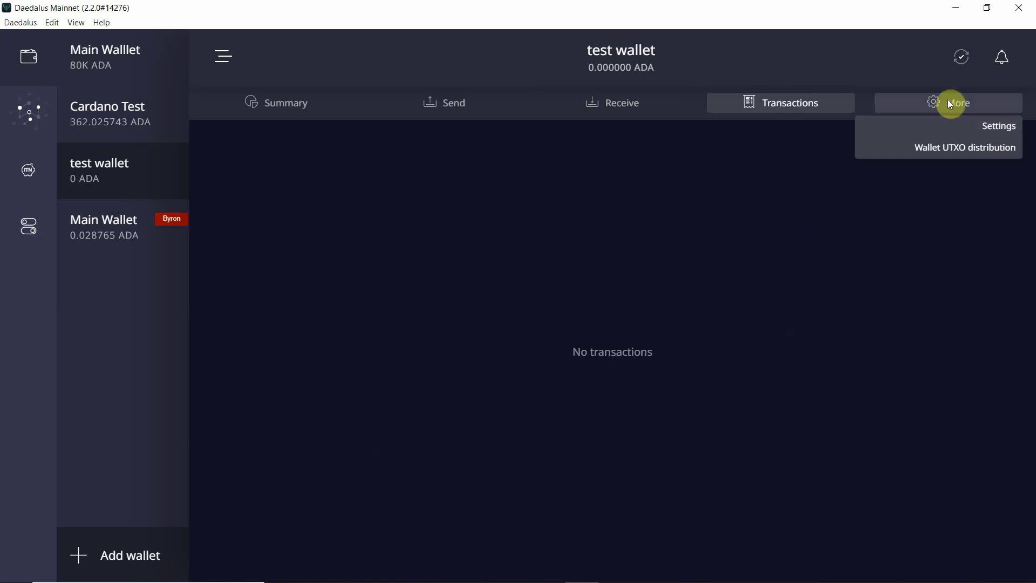
Rename the wallet from 'test wallet' to 'Change Wallet' in its settings
left_click(952, 130)
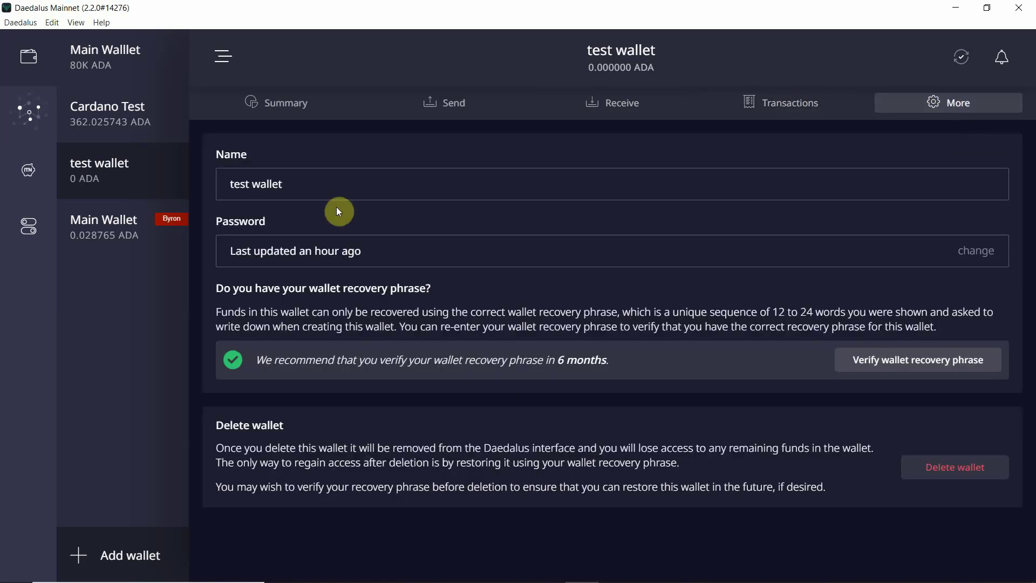
left_click(314, 193)
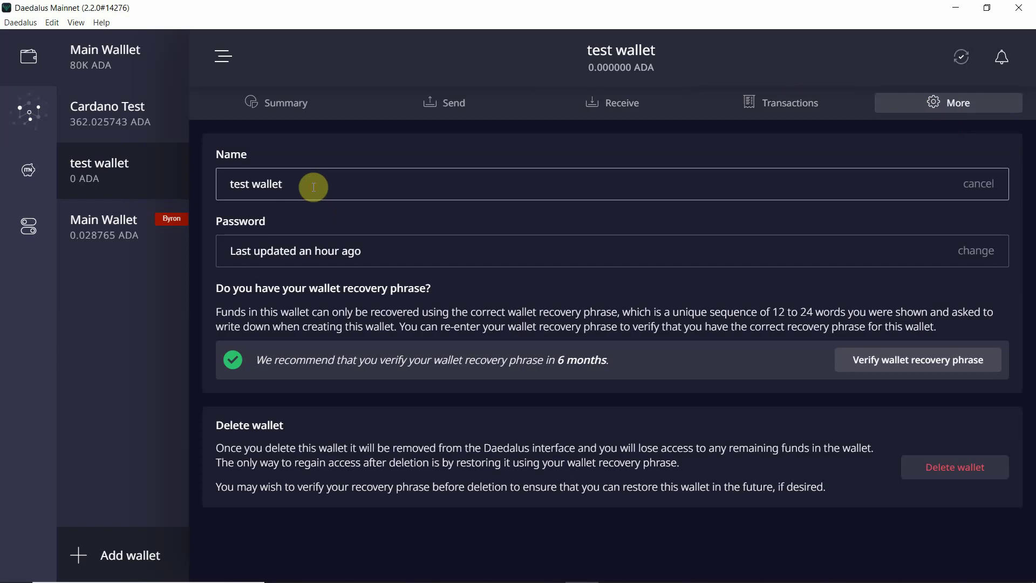
triple_click(313, 187)
type("Change Wallet")
left_click(305, 219)
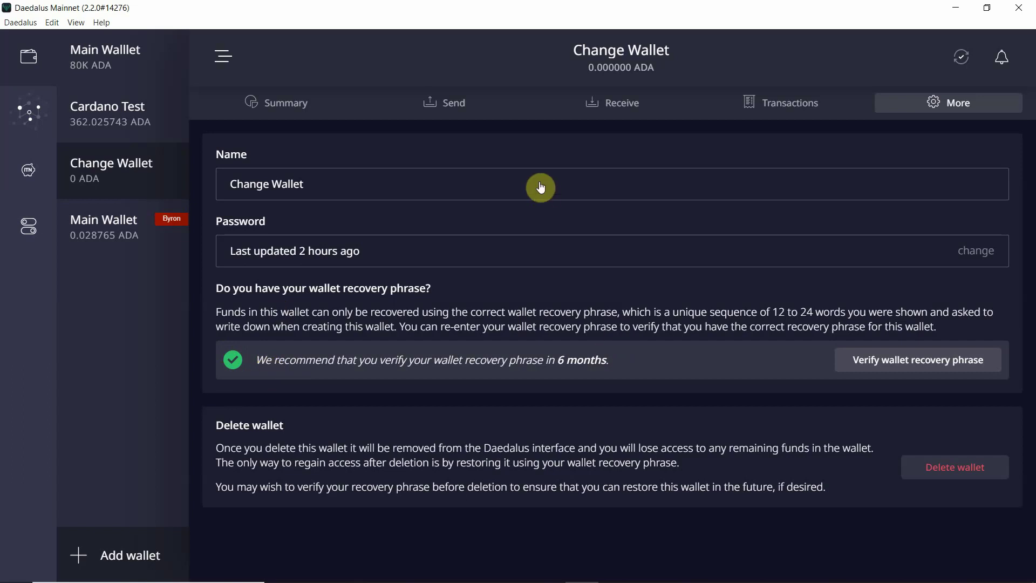
Open Incentivized Testnet rewards redemption, check the wallet list, and accept both fee acknowledgements
left_click(19, 176)
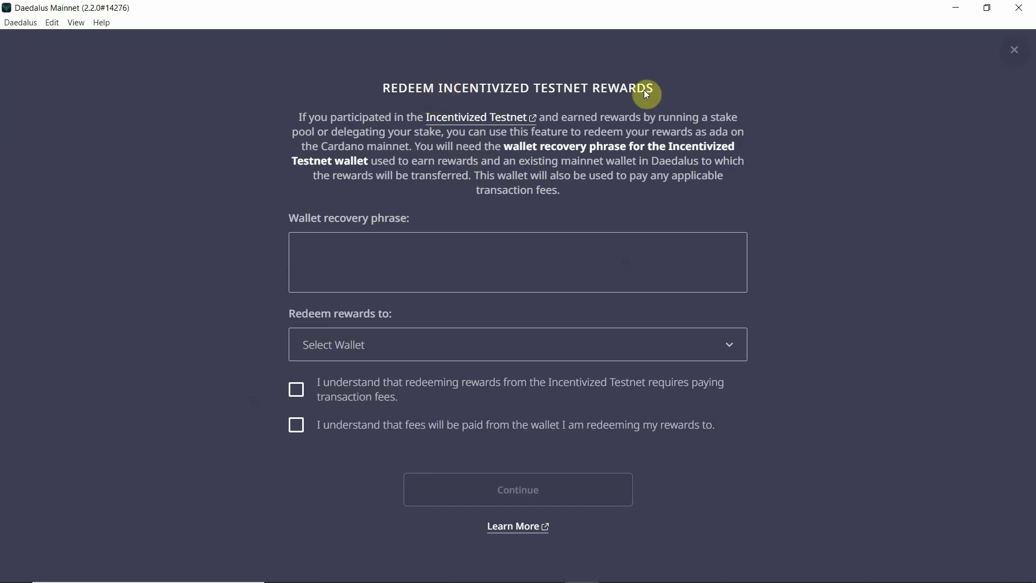
left_click(480, 355)
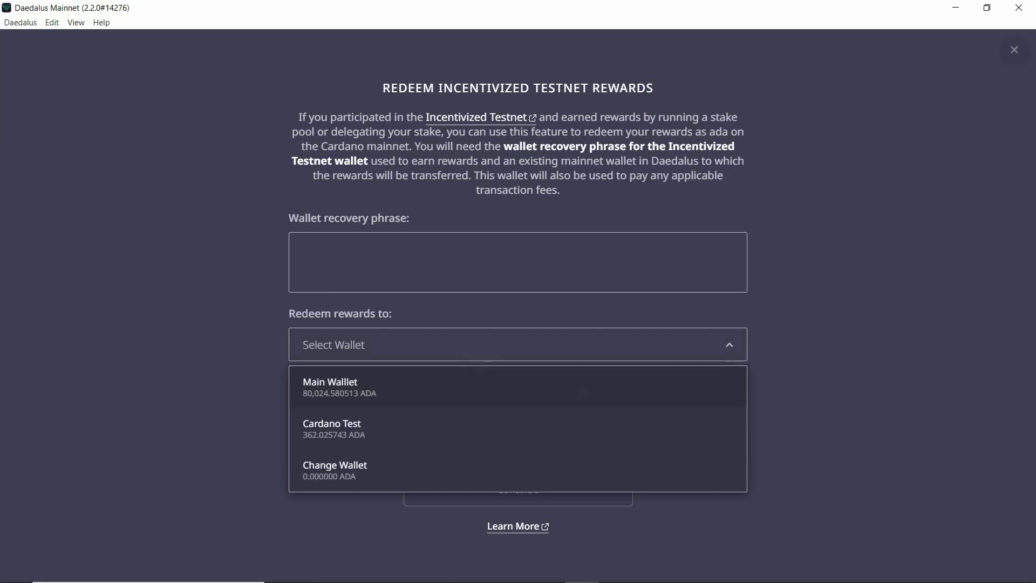
left_click(805, 347)
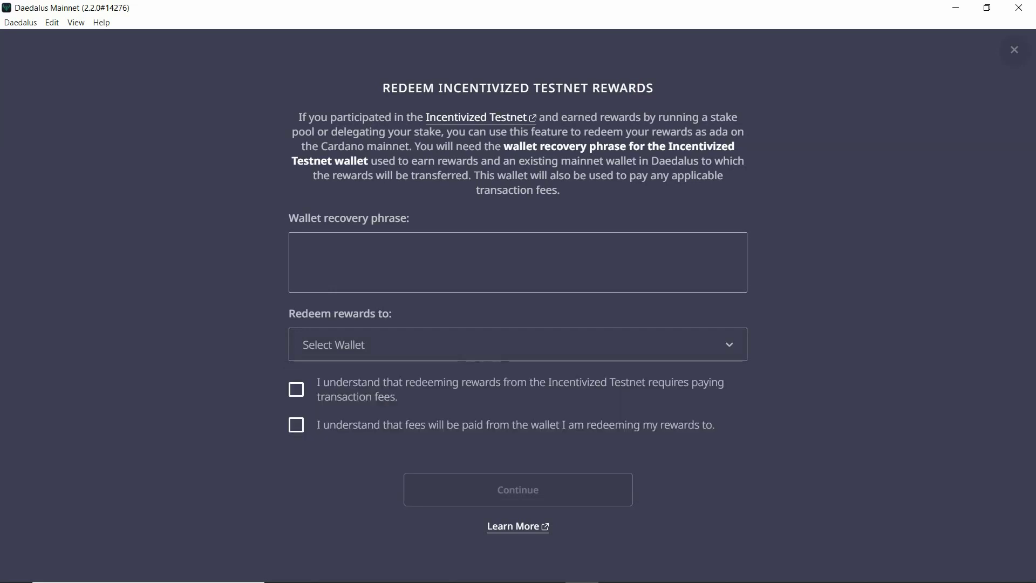
left_click(296, 389)
left_click(296, 424)
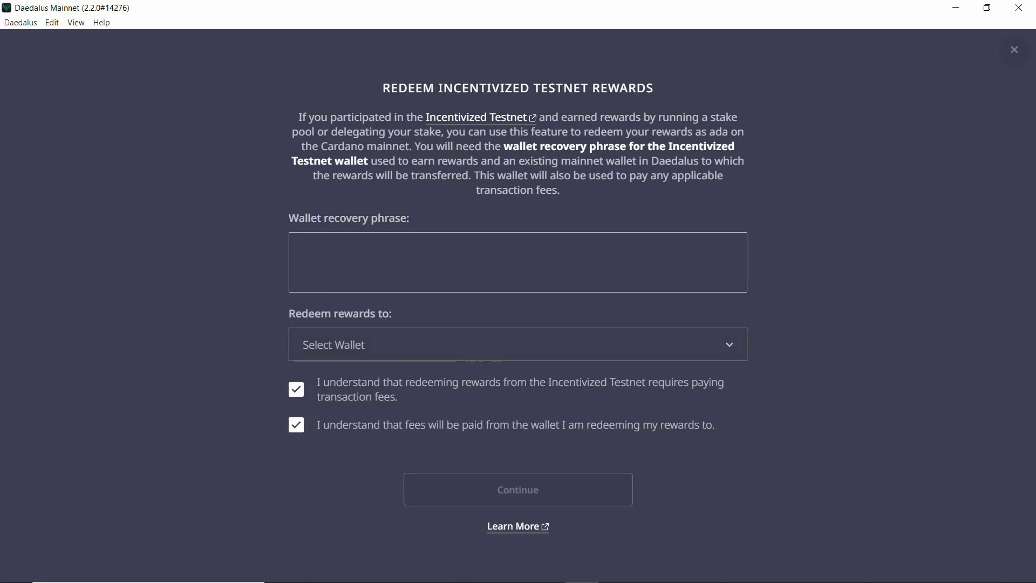
Close the rewards form and show the delegation Info page reporting 22% stake-pool blocks
left_click(1014, 49)
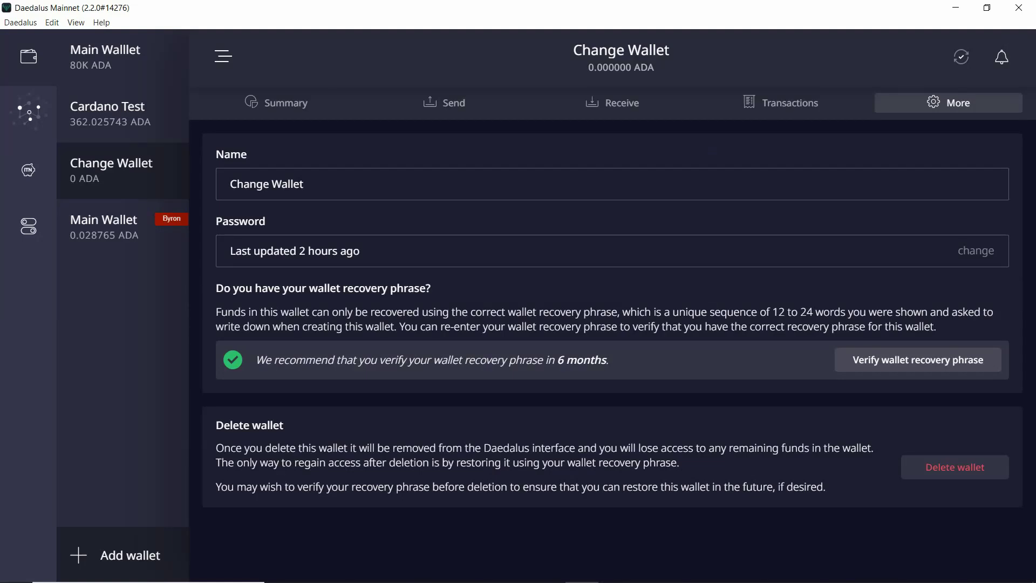
left_click(29, 111)
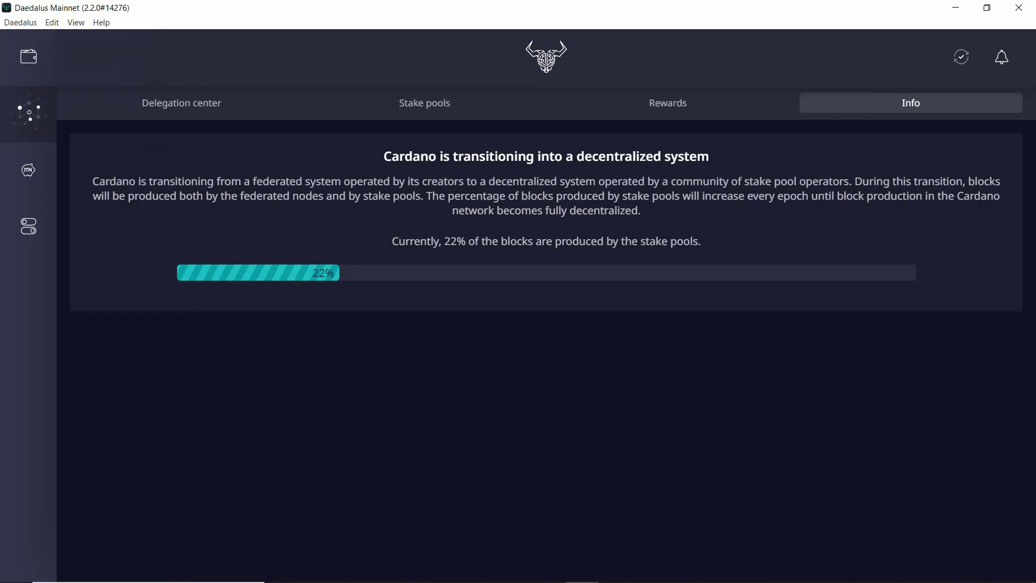
View the epoch 213 countdown and Change Wallet's undelegated status, then the stake pool list
left_click(181, 102)
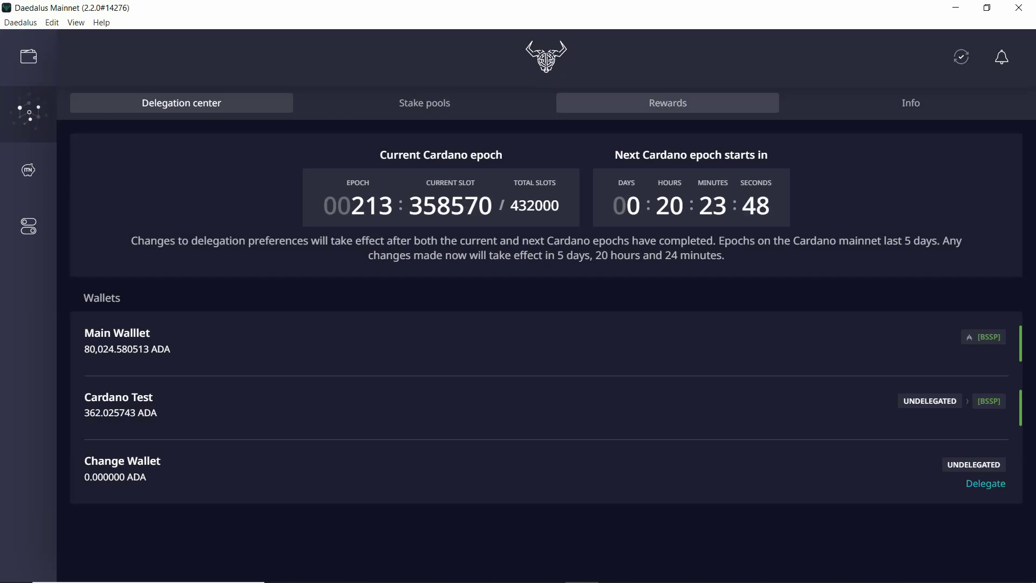
left_click(440, 110)
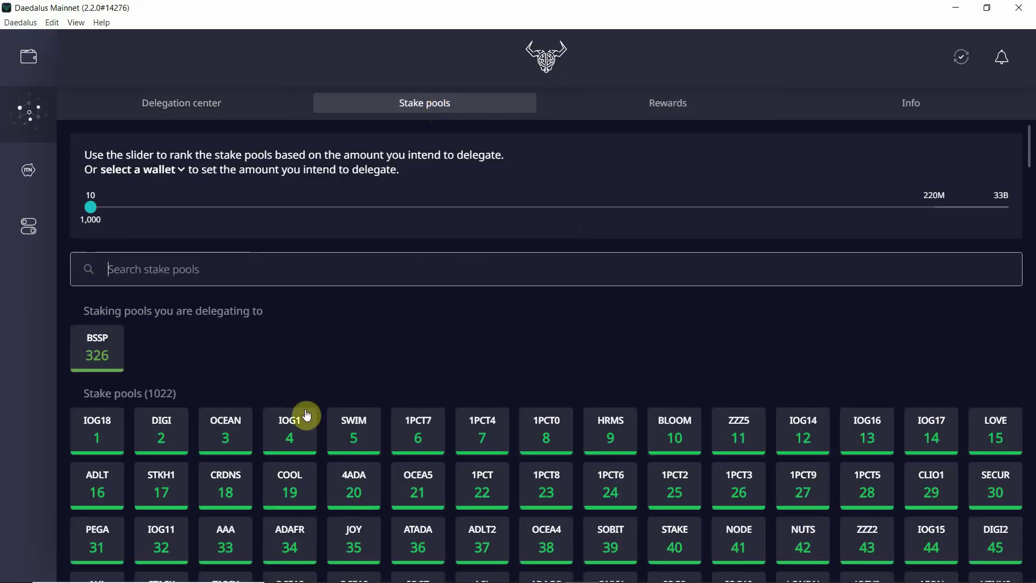
Browse the 1022 ranked pools, opening and closing the SCBT and NET pool details
scroll(297, 493, "down", 20)
scroll(546, 351, "down", 20)
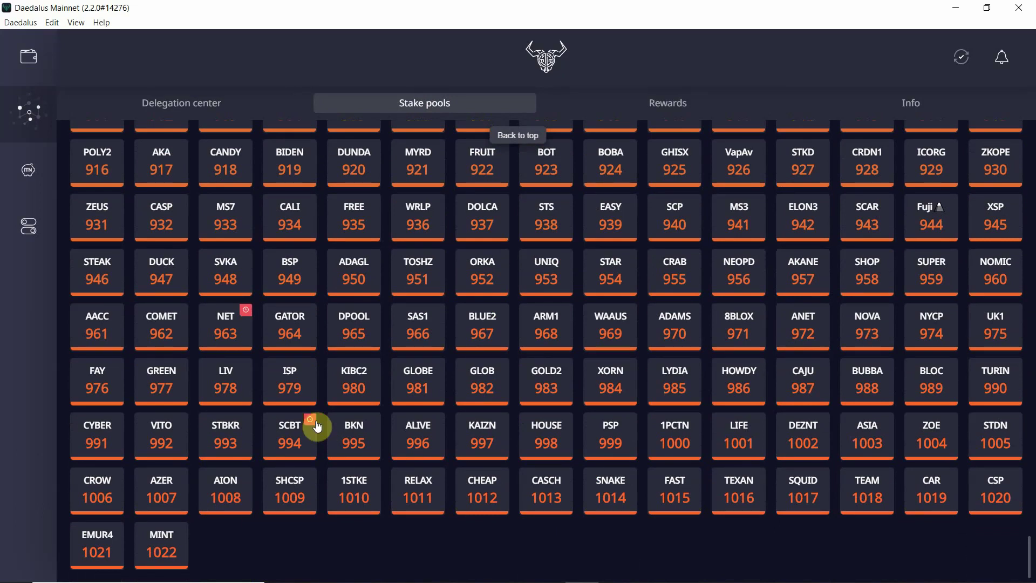
double_click(316, 425)
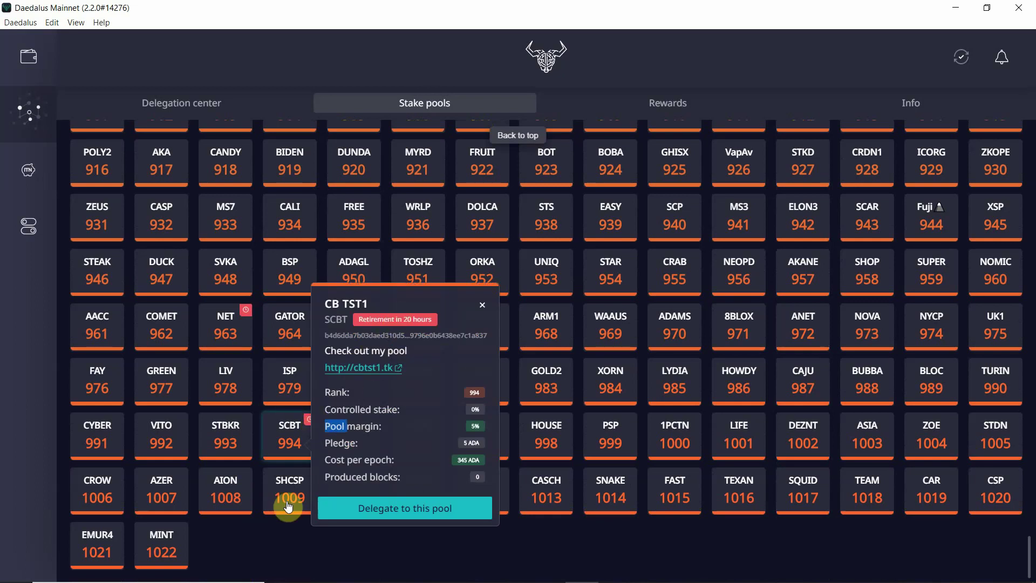
left_click(301, 537)
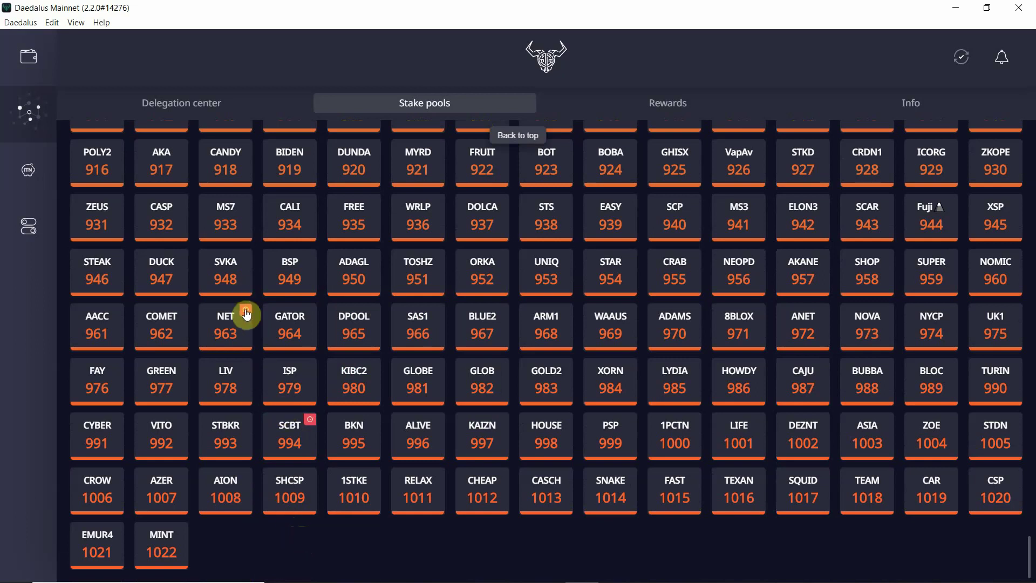
left_click(246, 312)
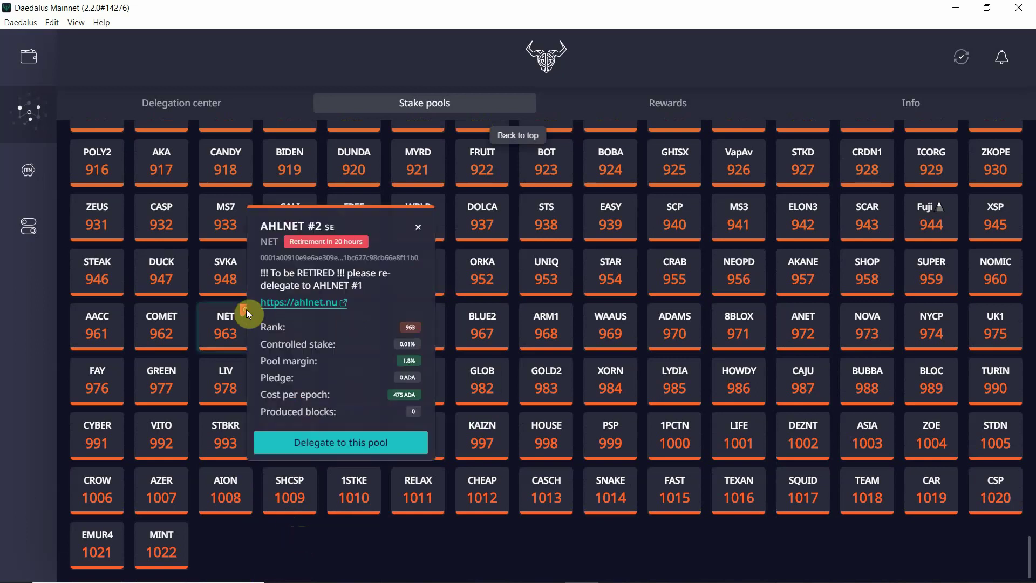
left_click(227, 526)
scroll(227, 526, "up", 8)
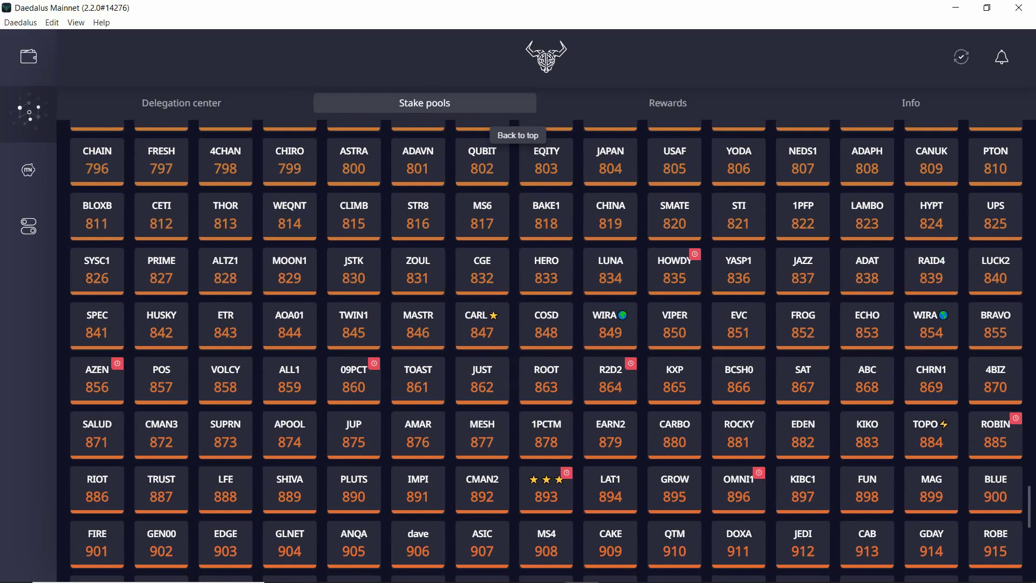
scroll(551, 351, "up", 14)
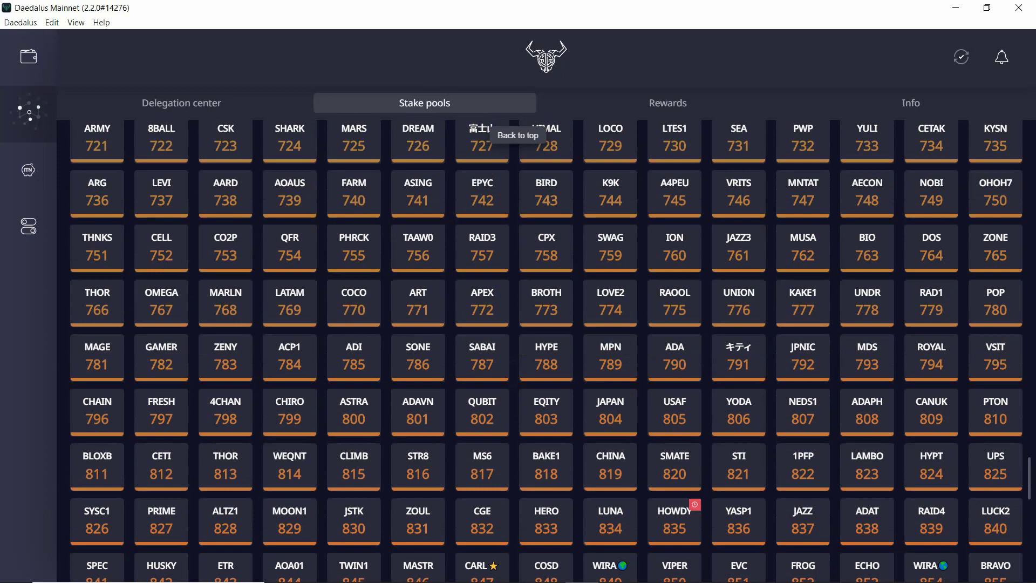
scroll(550, 352, "up", 13)
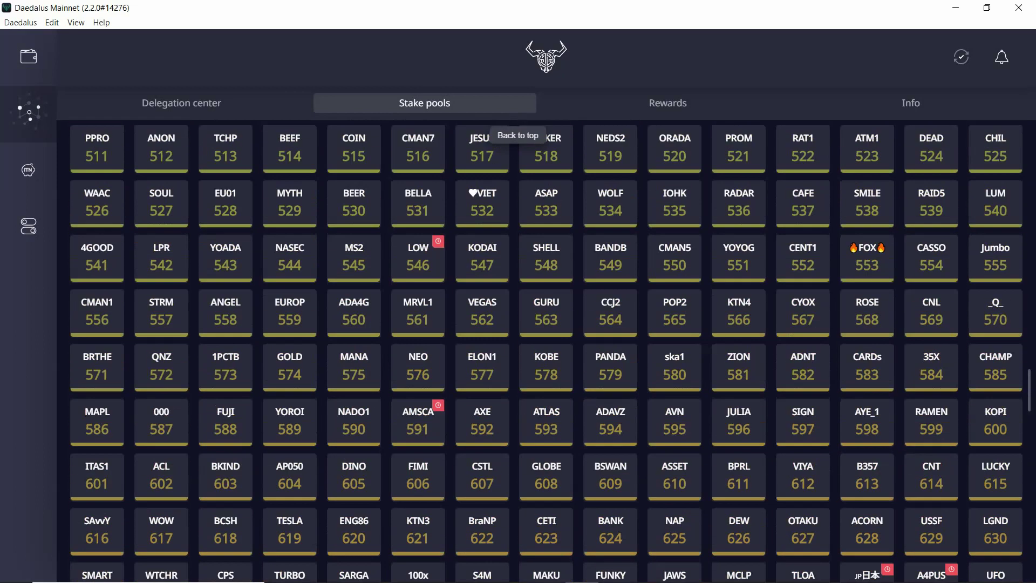
scroll(550, 351, "up", 14)
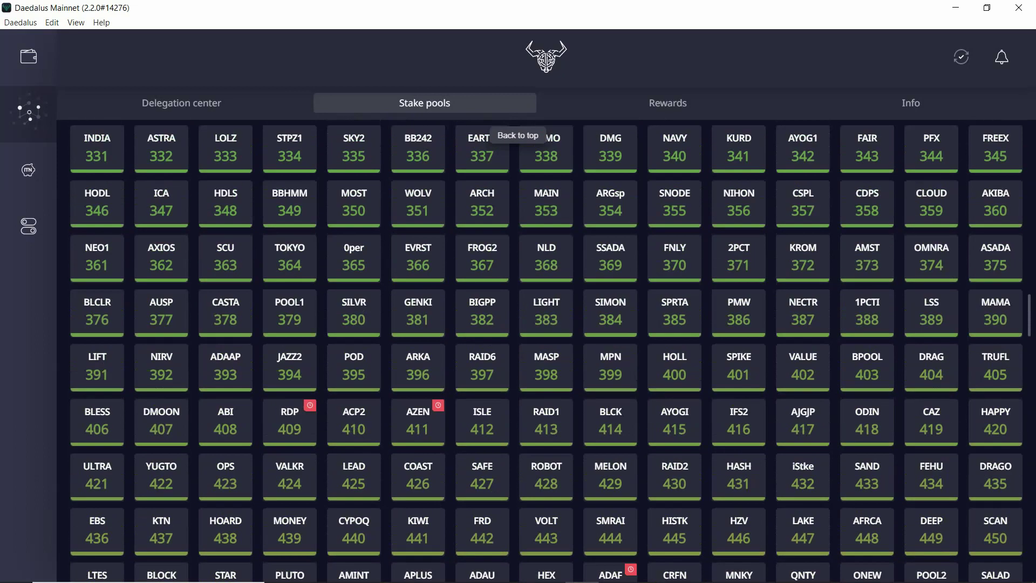
scroll(551, 351, "up", 15)
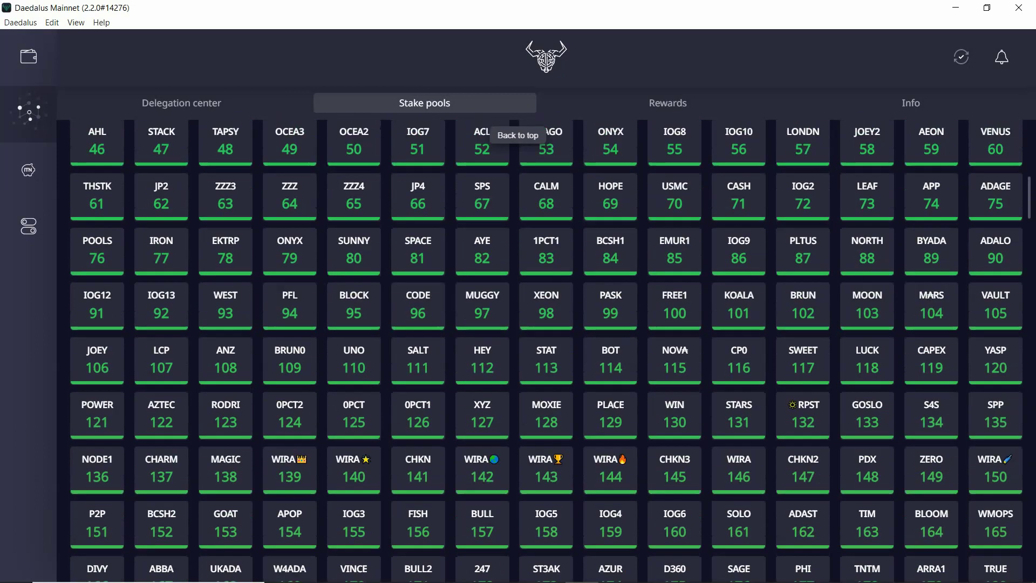
scroll(550, 351, "down", 2)
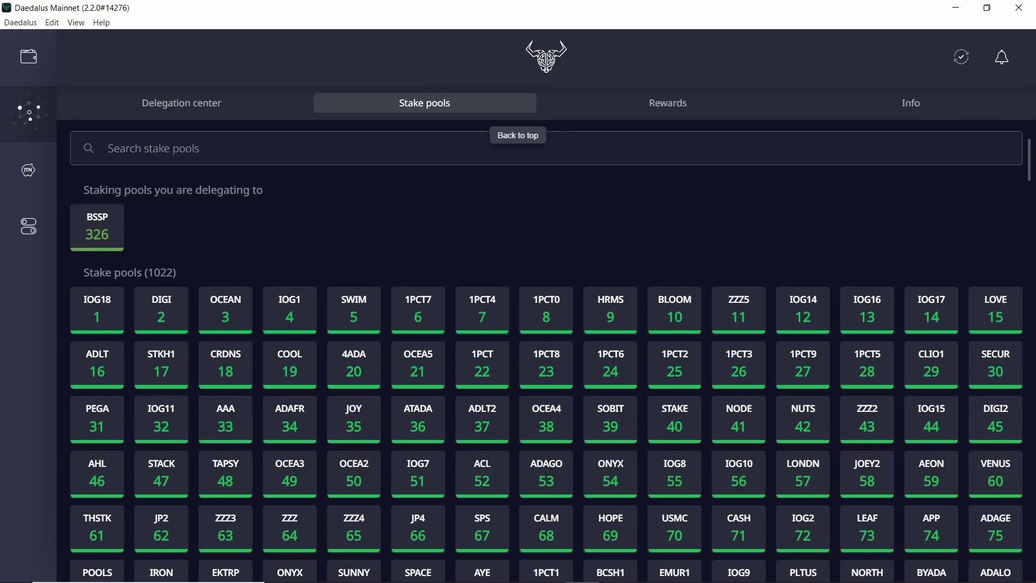
left_click(96, 228)
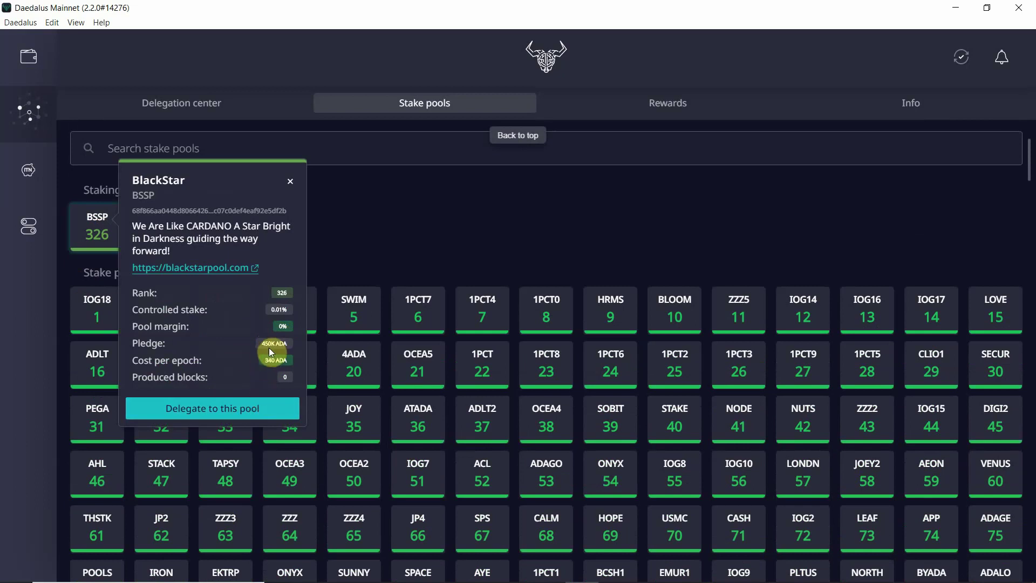
left_click(294, 184)
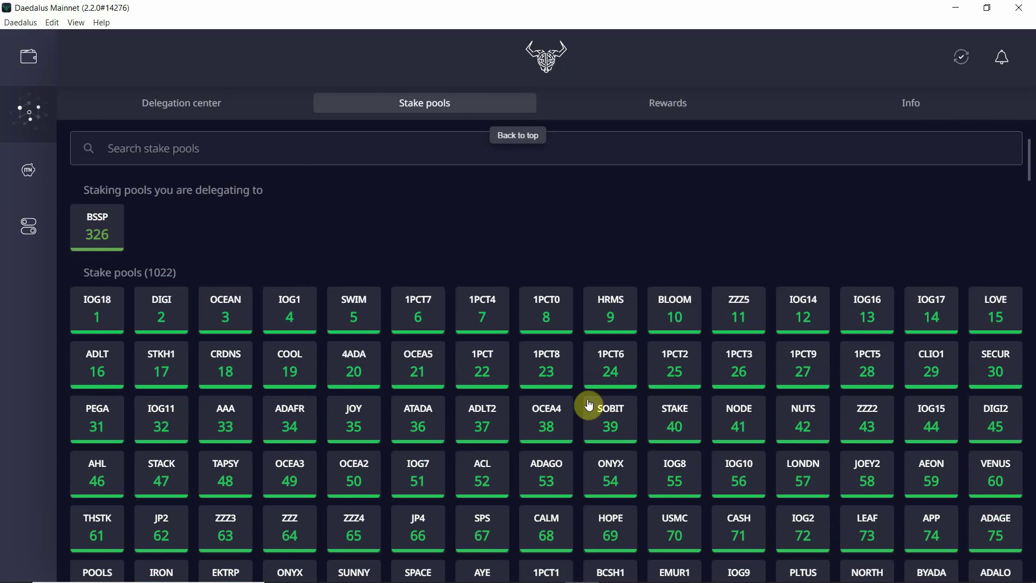
left_click(105, 313)
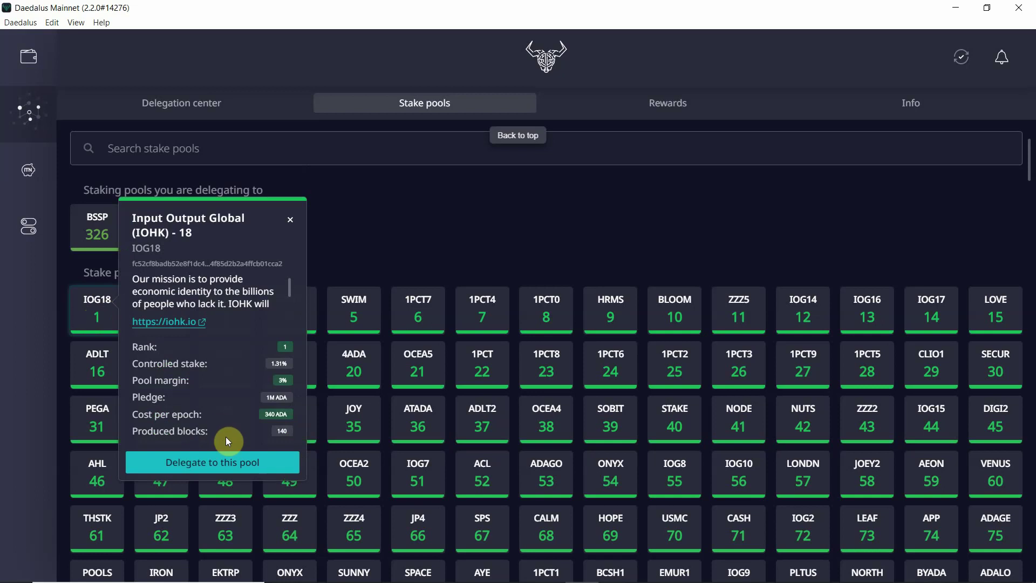
left_click(350, 246)
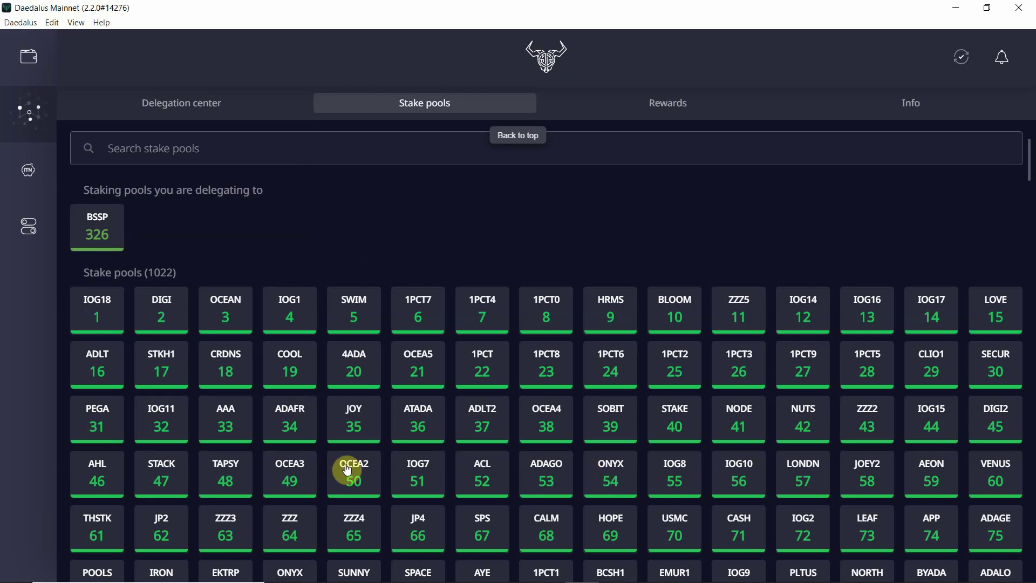
Search stake pools for 'black' and start delegating to the BlackStar (BSSP) pool
type("black")
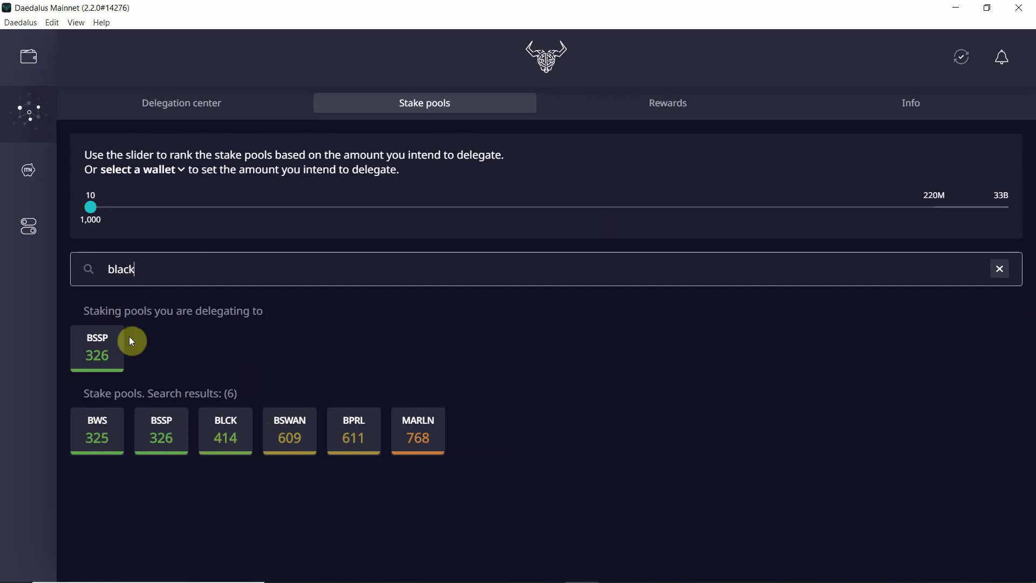
left_click(85, 353)
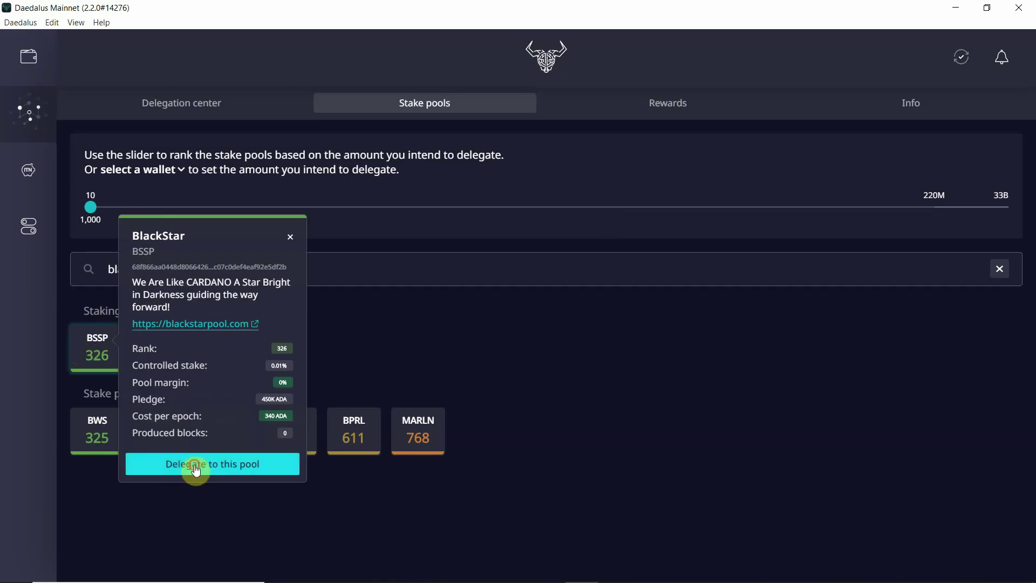
left_click(197, 466)
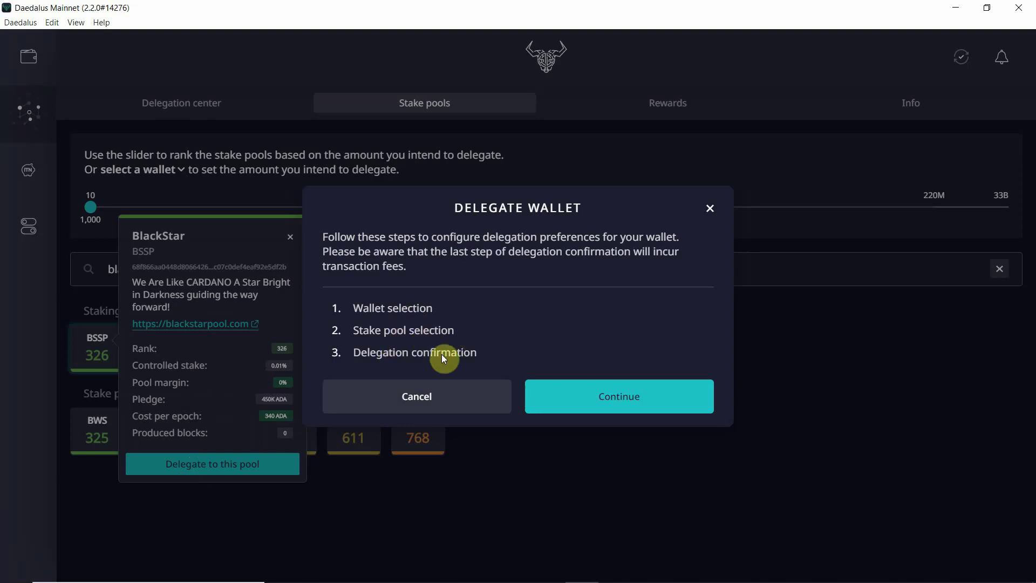
Choose the Cardano Test wallet as the wallet to delegate
left_click(603, 389)
left_click(606, 354)
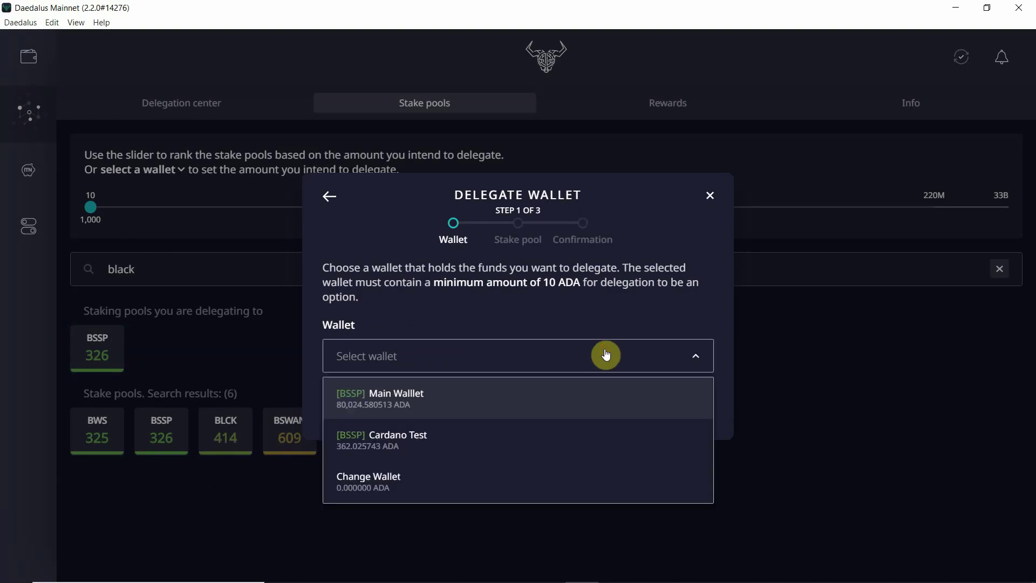
left_click(531, 443)
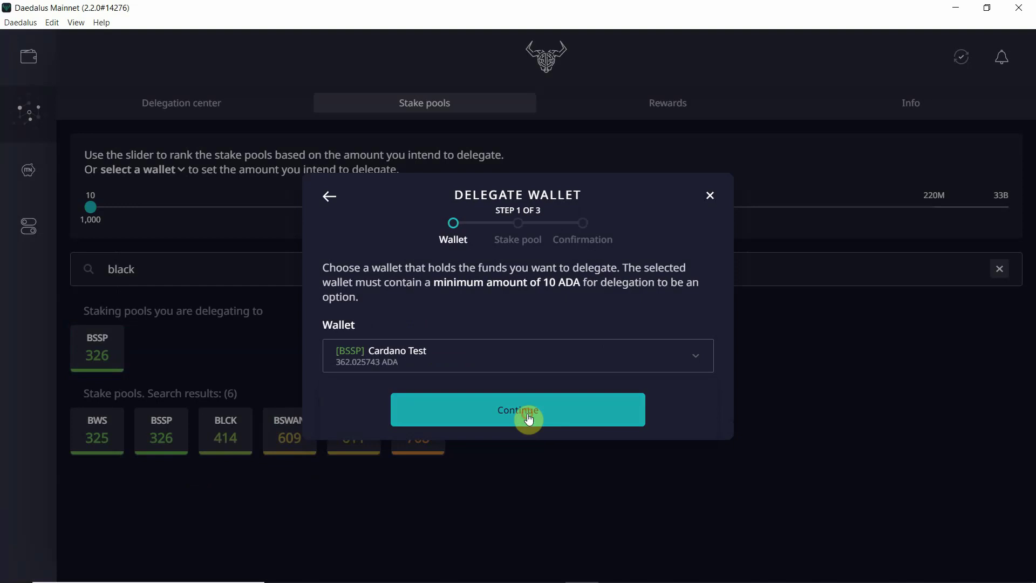
left_click(528, 419)
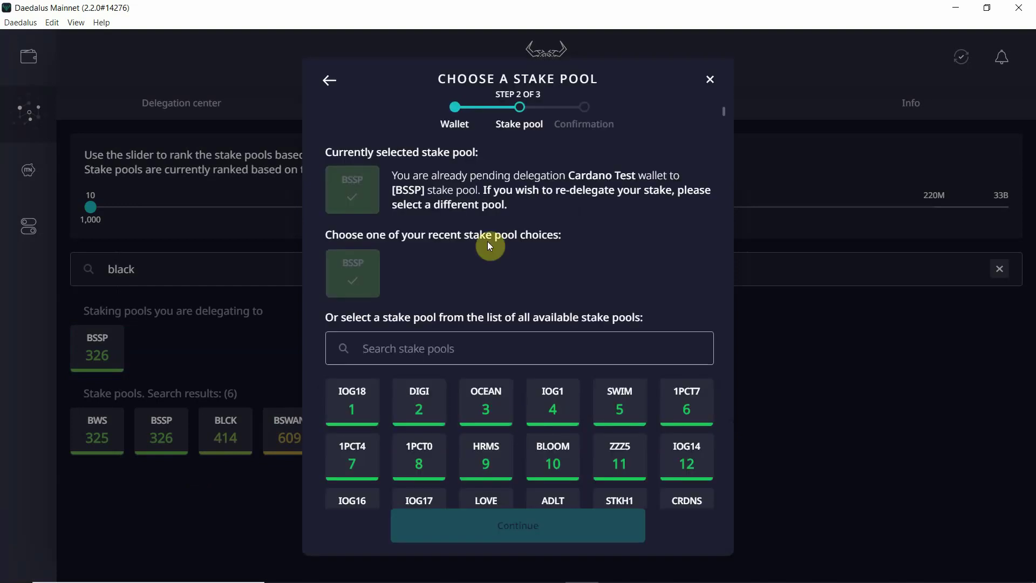
Search for and select the MASTR pool instead of OCEAN, reaching the confirmation step
left_click(477, 423)
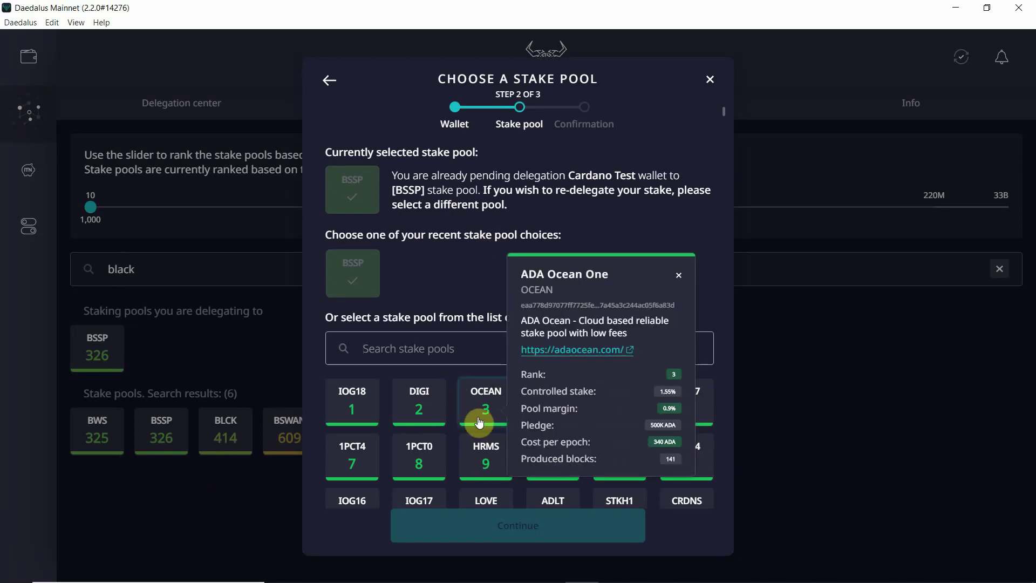
left_click(479, 422)
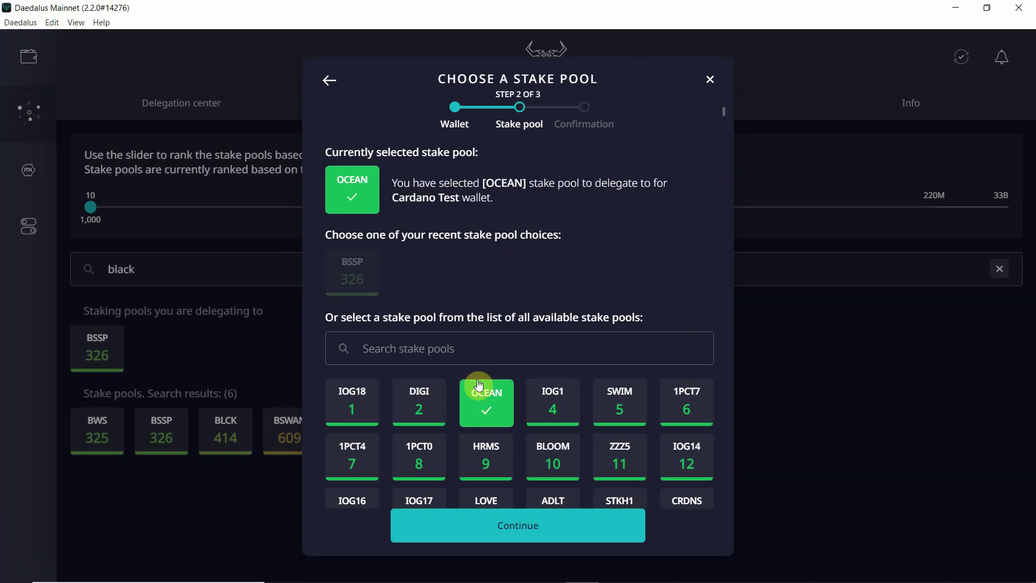
left_click(481, 337)
type("mAST")
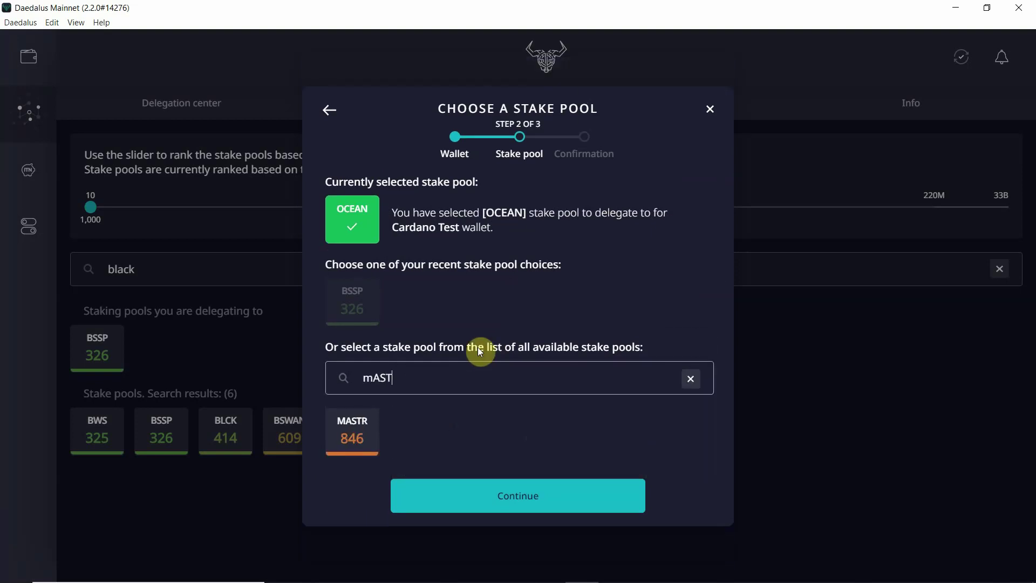
key("BackSpace")
key("BackSpace")
key("BackSpace")
key("BackSpace")
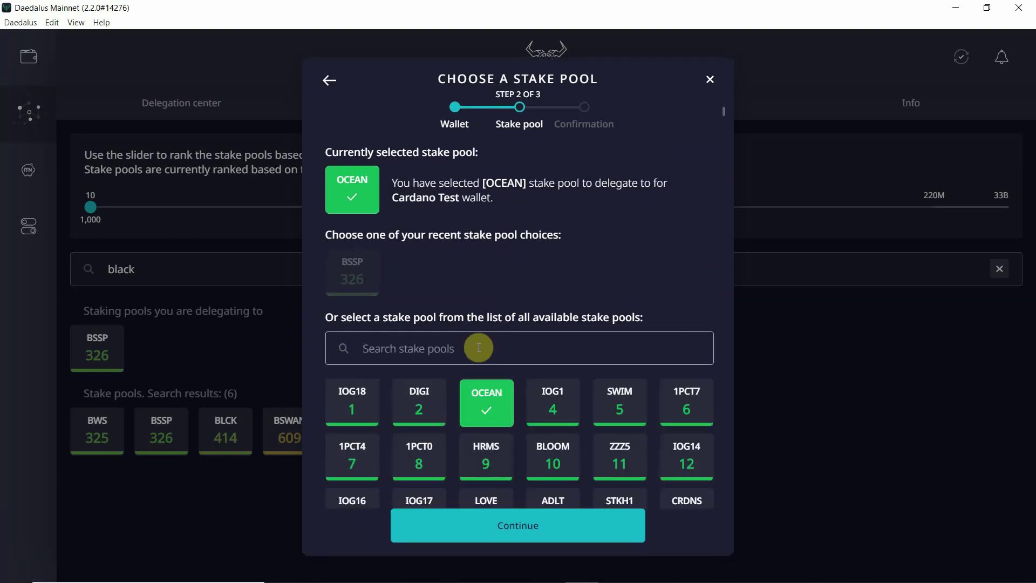
left_click(479, 348)
type("MASTR")
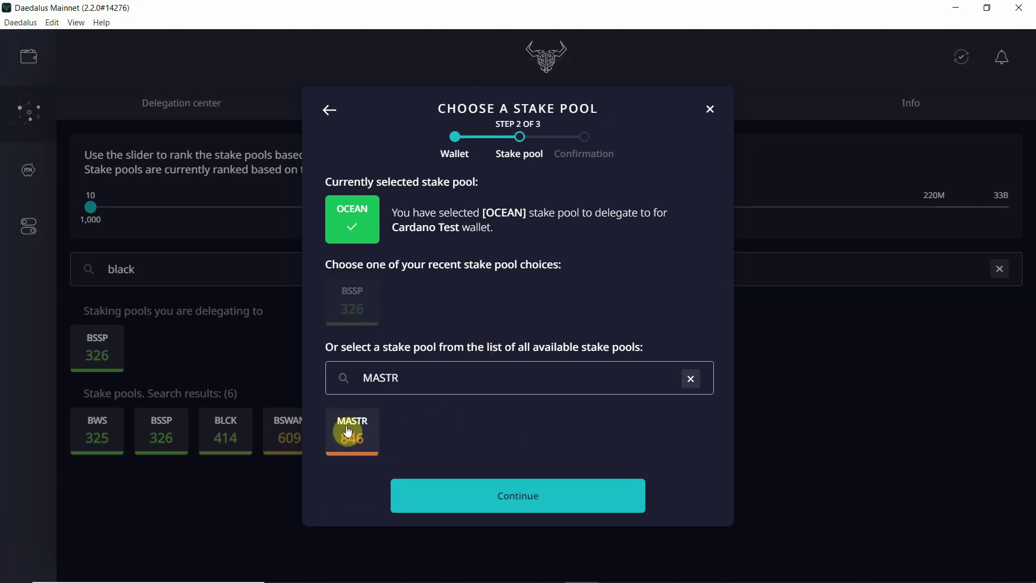
left_click(348, 432)
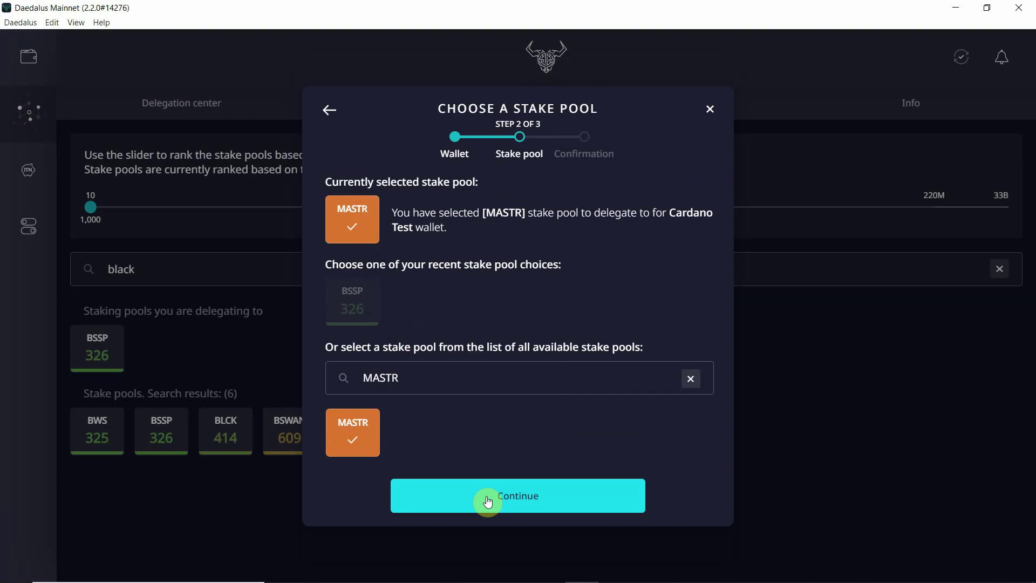
left_click(459, 494)
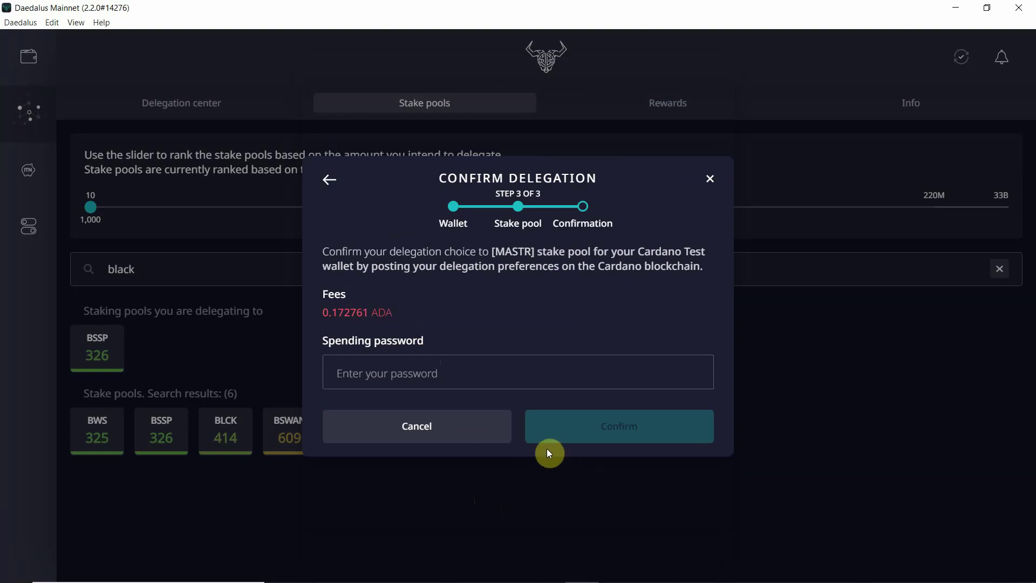
Cancel the MASTR delegation confirmation without confirming it
left_click(453, 426)
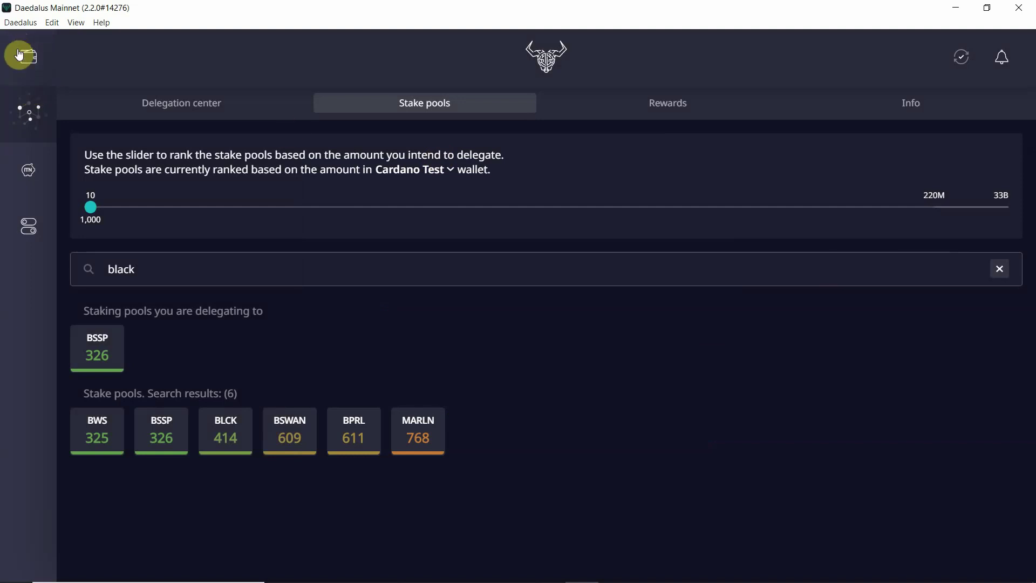
Check the Rewards tab, then the Info tab showing 22% of blocks produced by stake pools
left_click(667, 119)
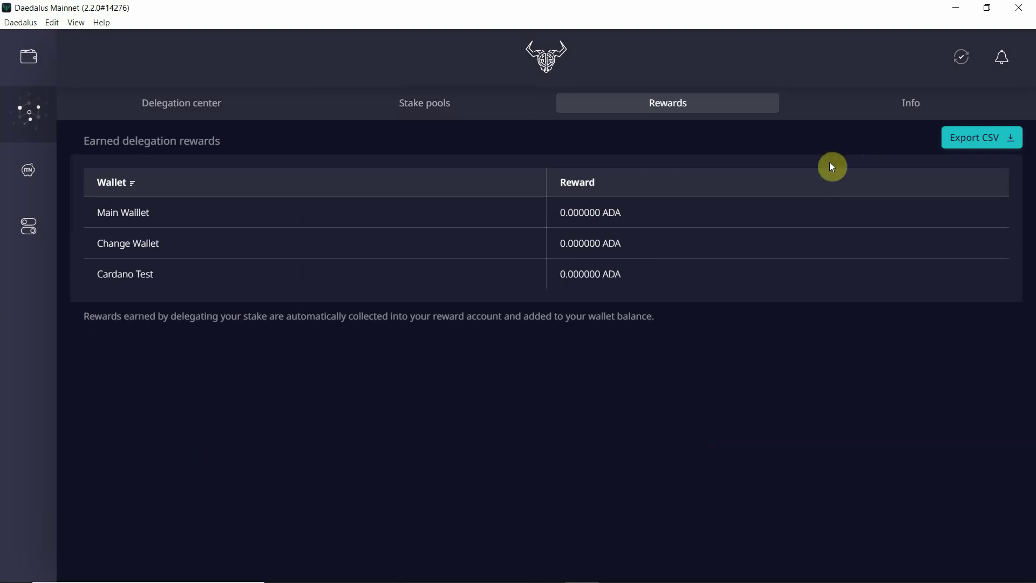
left_click(900, 100)
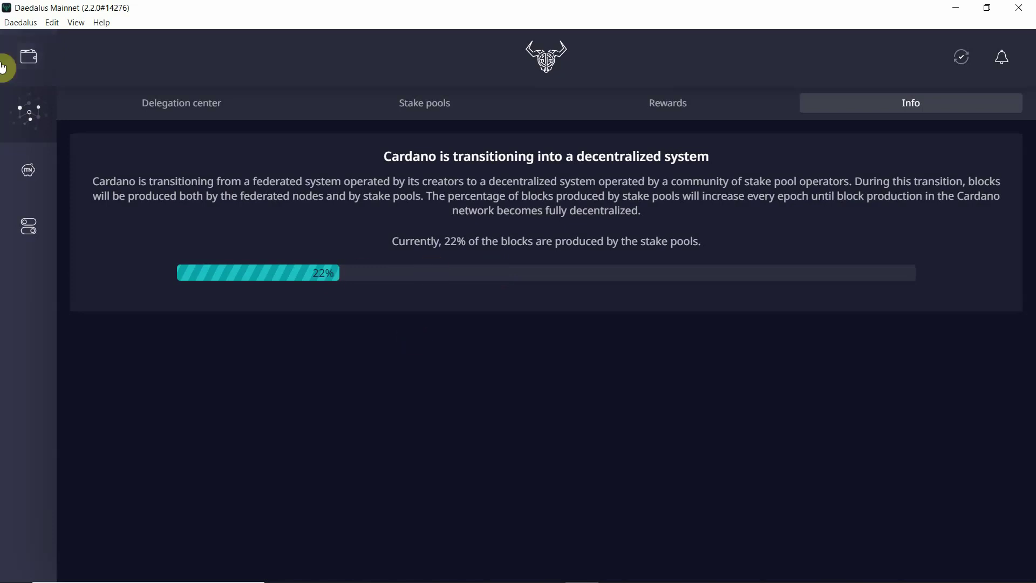
Return to Change Wallet's summary showing 0.000000 ADA and no transactions
left_click(21, 64)
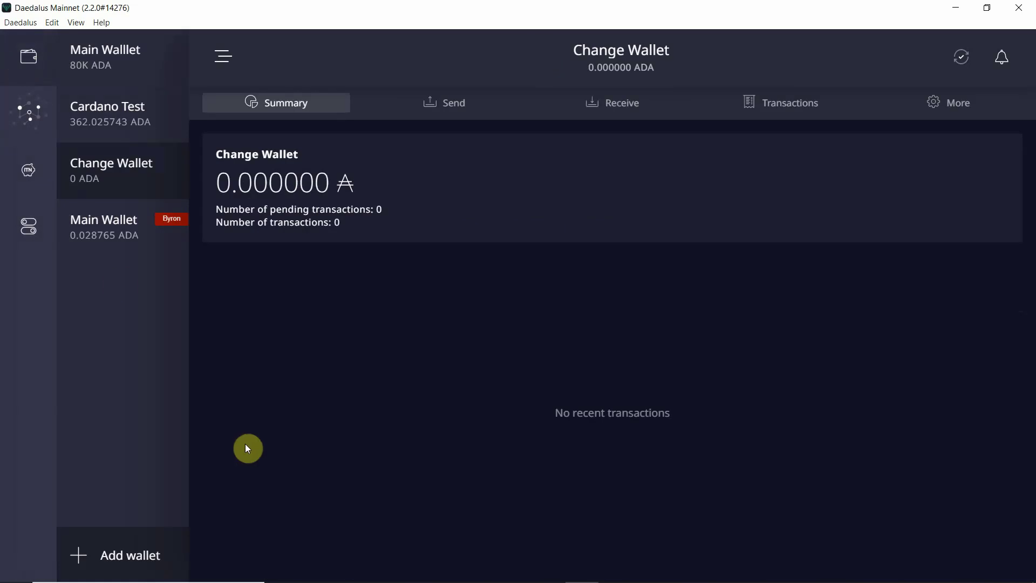